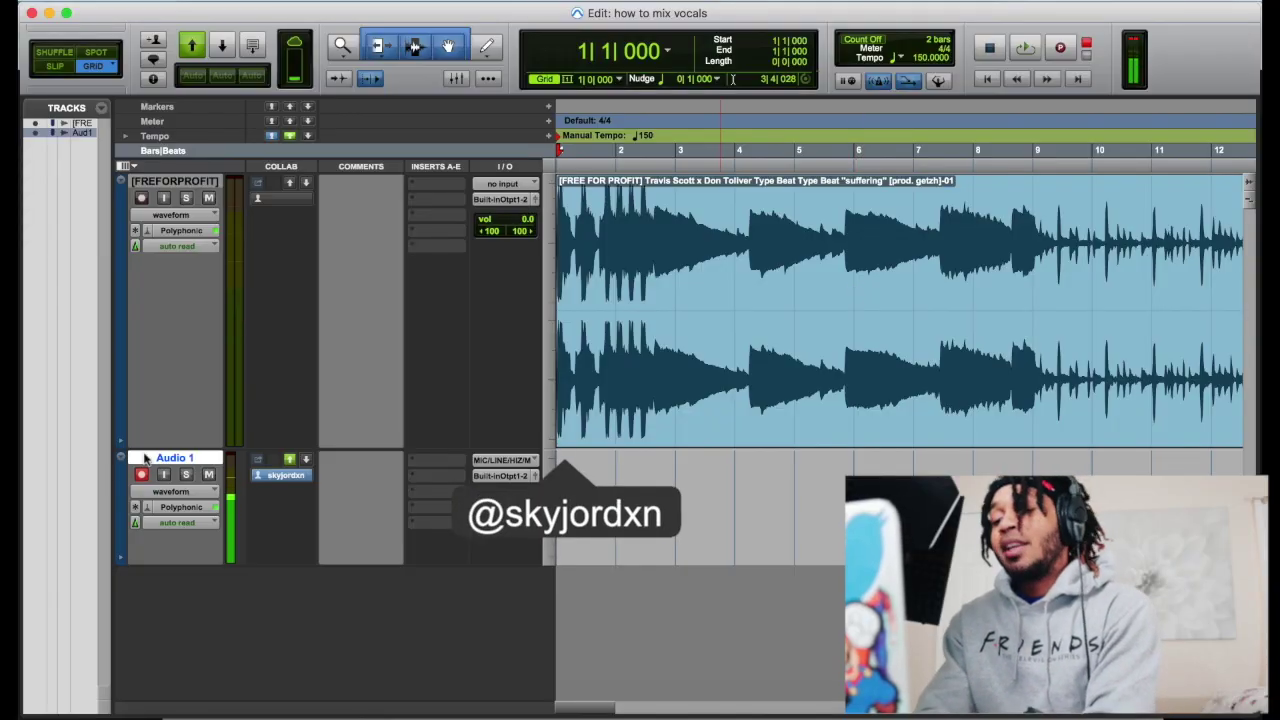
# Step: Add a new mono audio track and rename Audio 1 to REC HERE
pyautogui.press('shift+super+n')
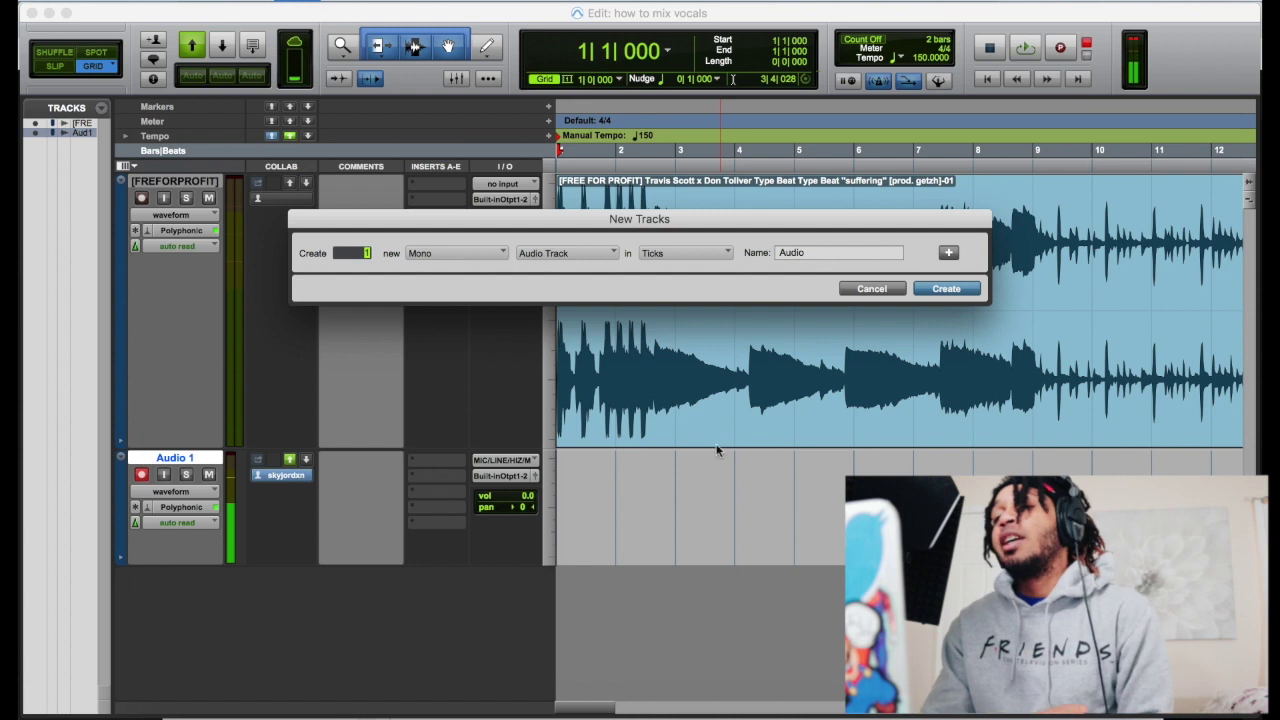
pyautogui.click(946, 289)
pyautogui.click(176, 459)
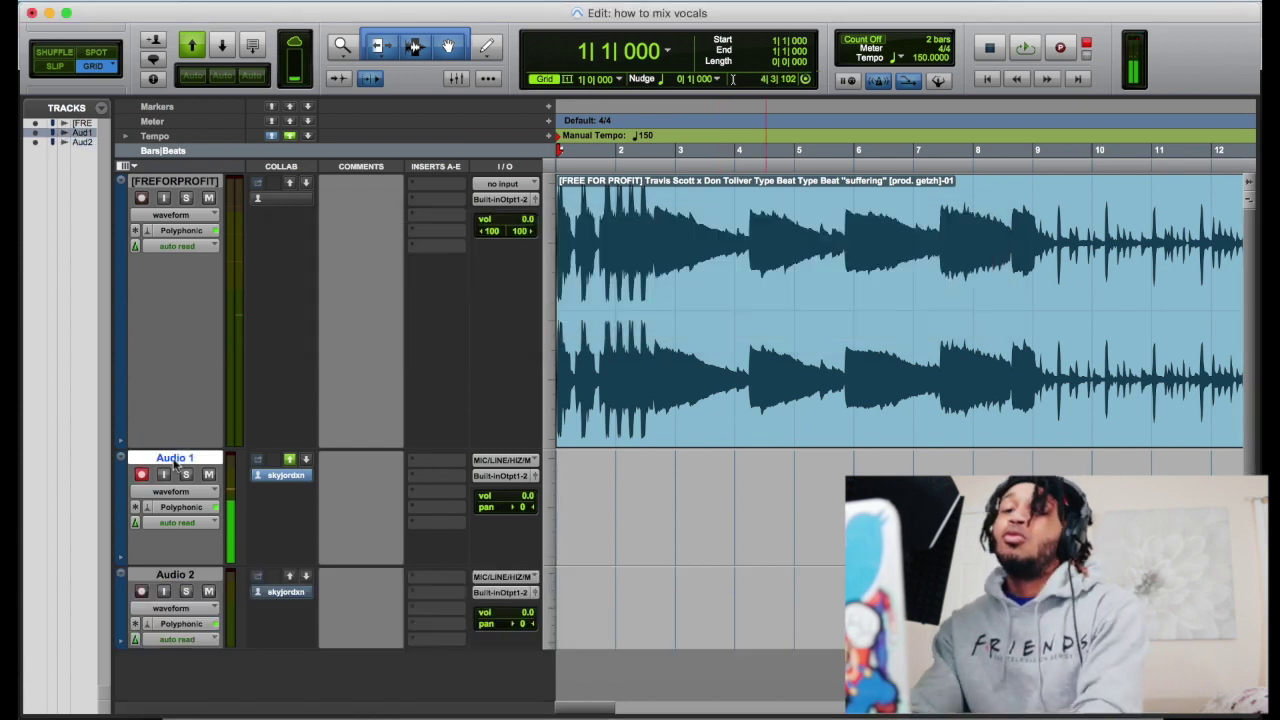
pyautogui.rightClick(187, 459)
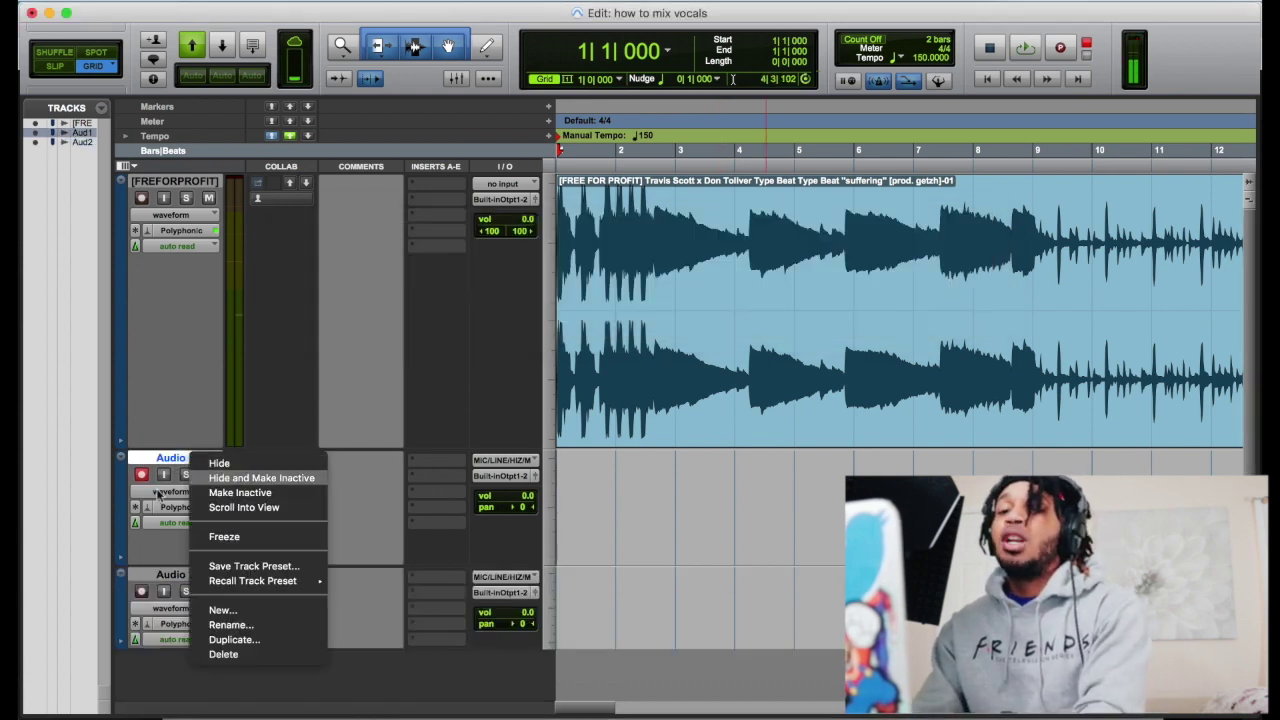
pyautogui.click(168, 467)
pyautogui.doubleClick(167, 465)
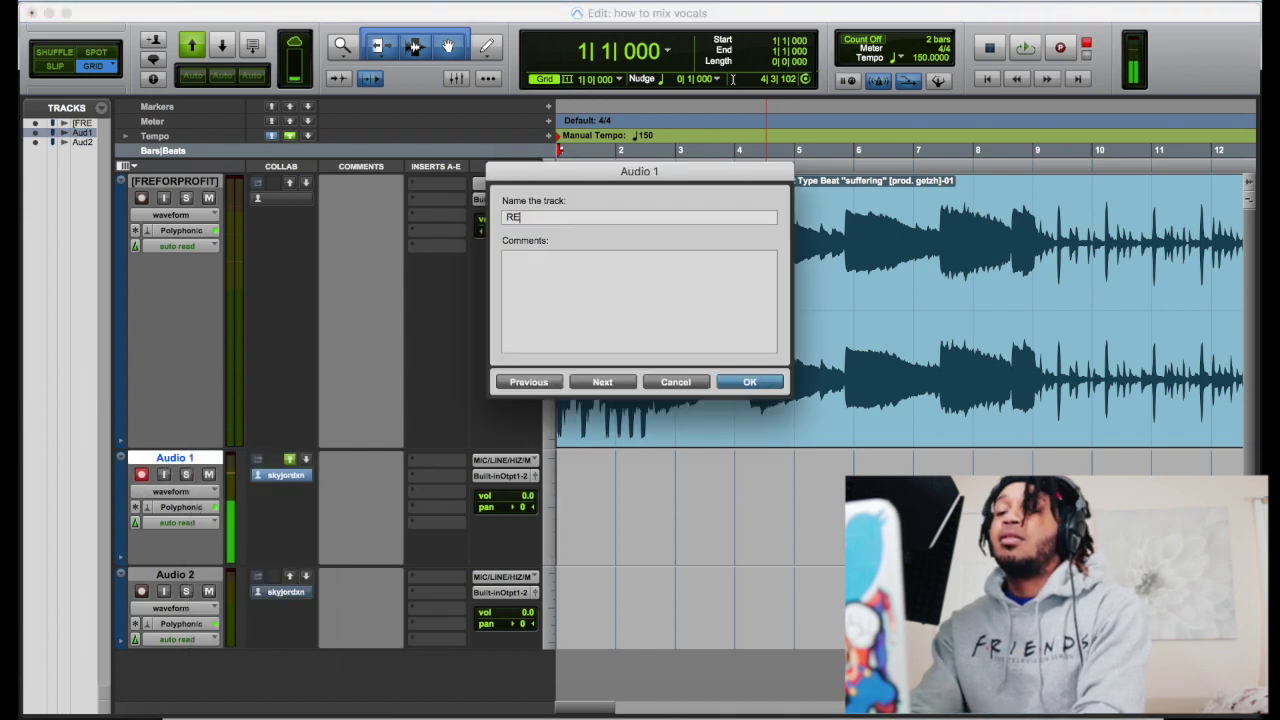
pyautogui.press('Return')
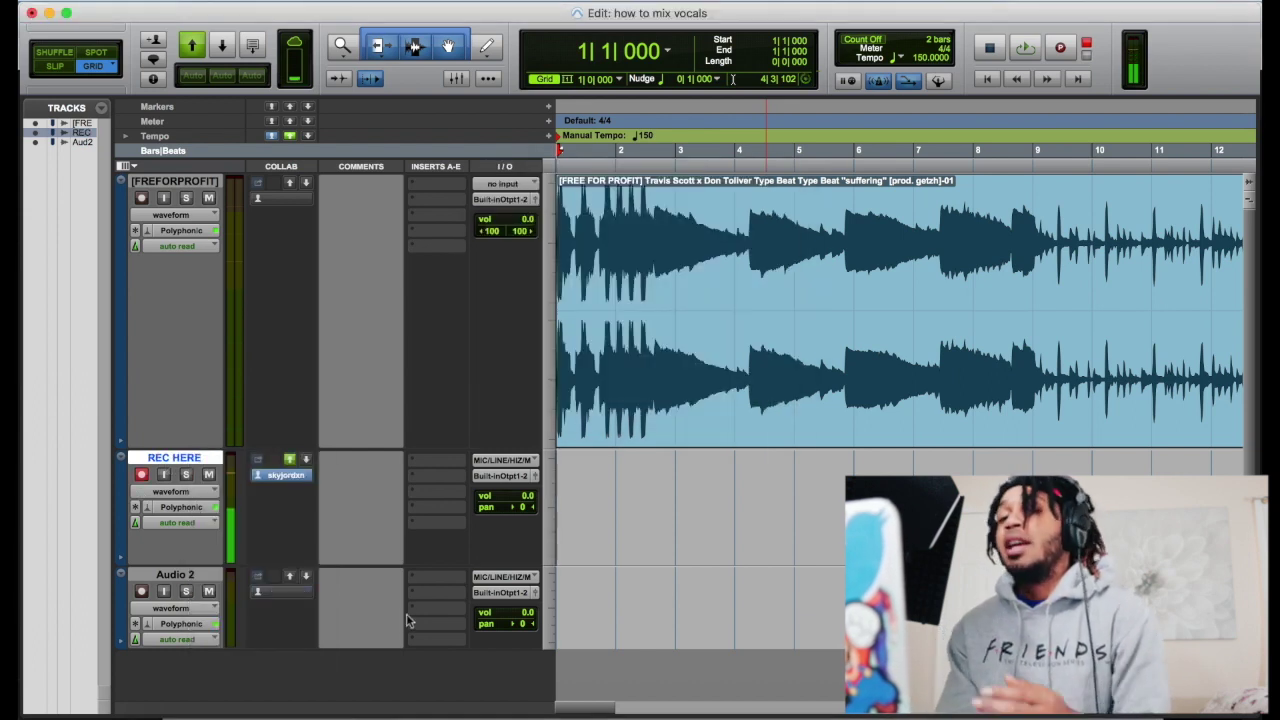
# Step: Give the Audio 2 track a pink (magenta) colour from the Color Palette
pyautogui.doubleClick(120, 606)
pyautogui.click(330, 440)
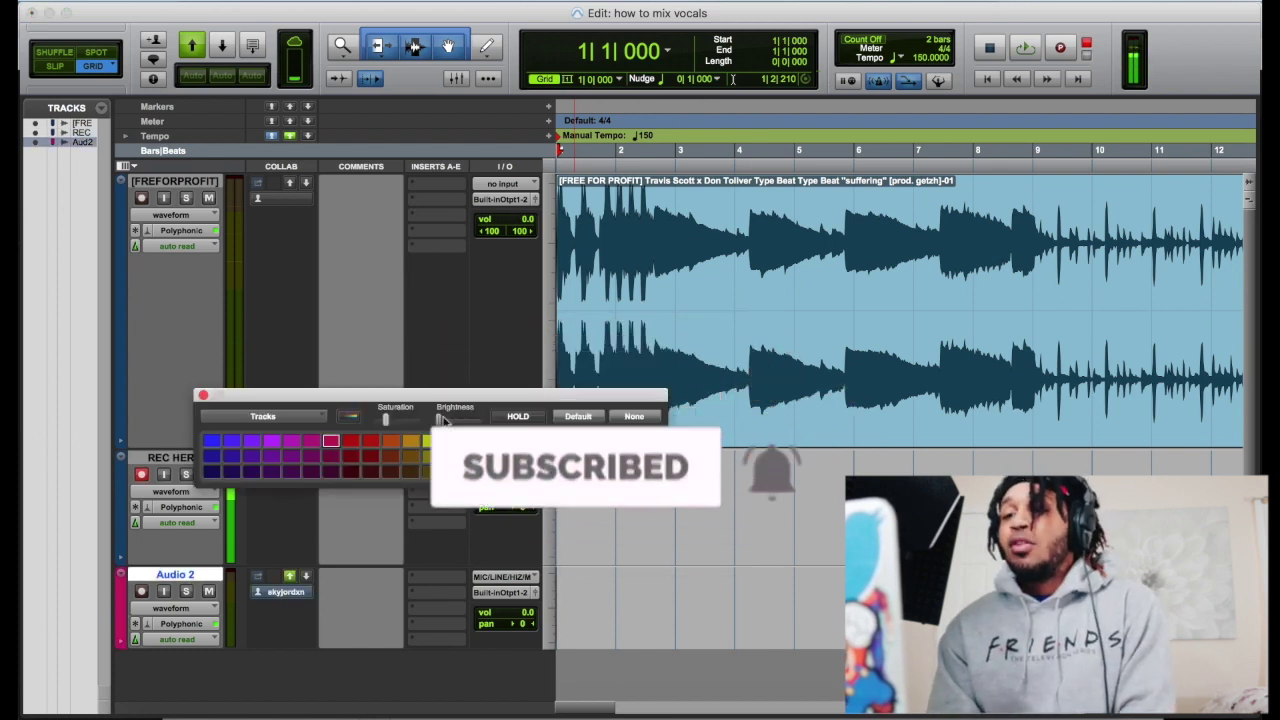
pyautogui.click(201, 396)
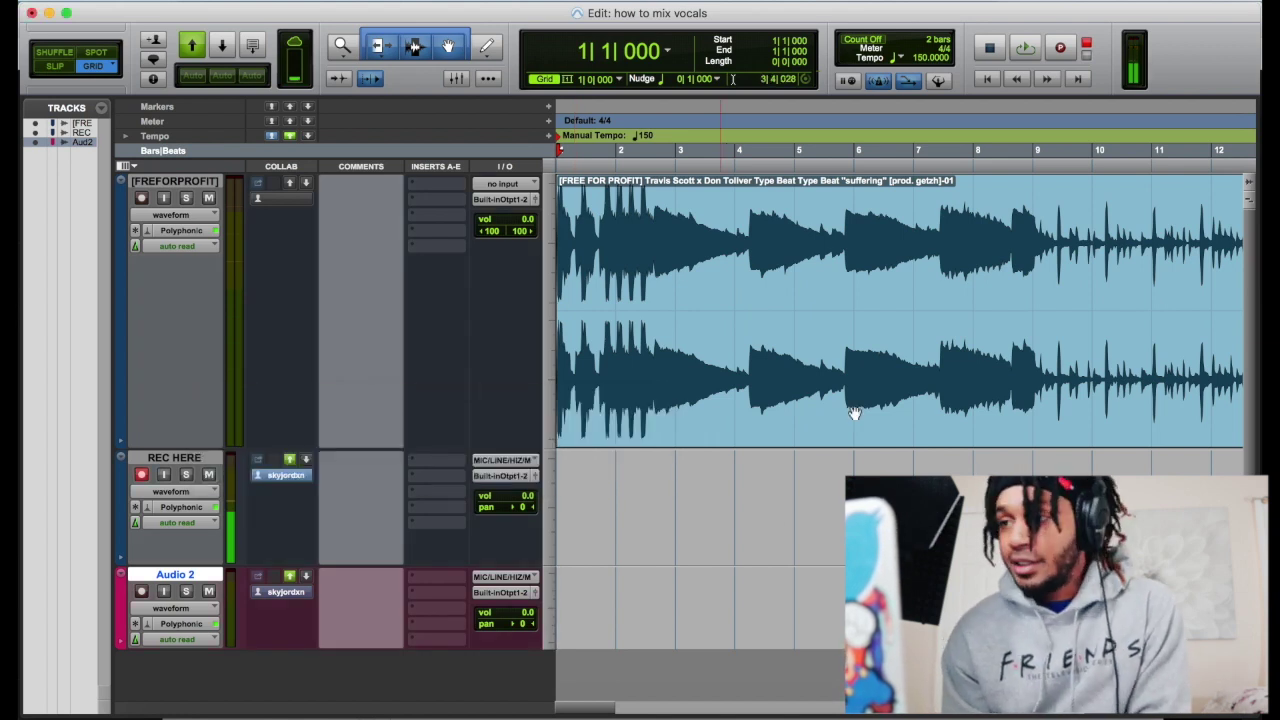
# Step: Set the transport Record button's record mode to QuickPunch
pyautogui.rightClick(1058, 58)
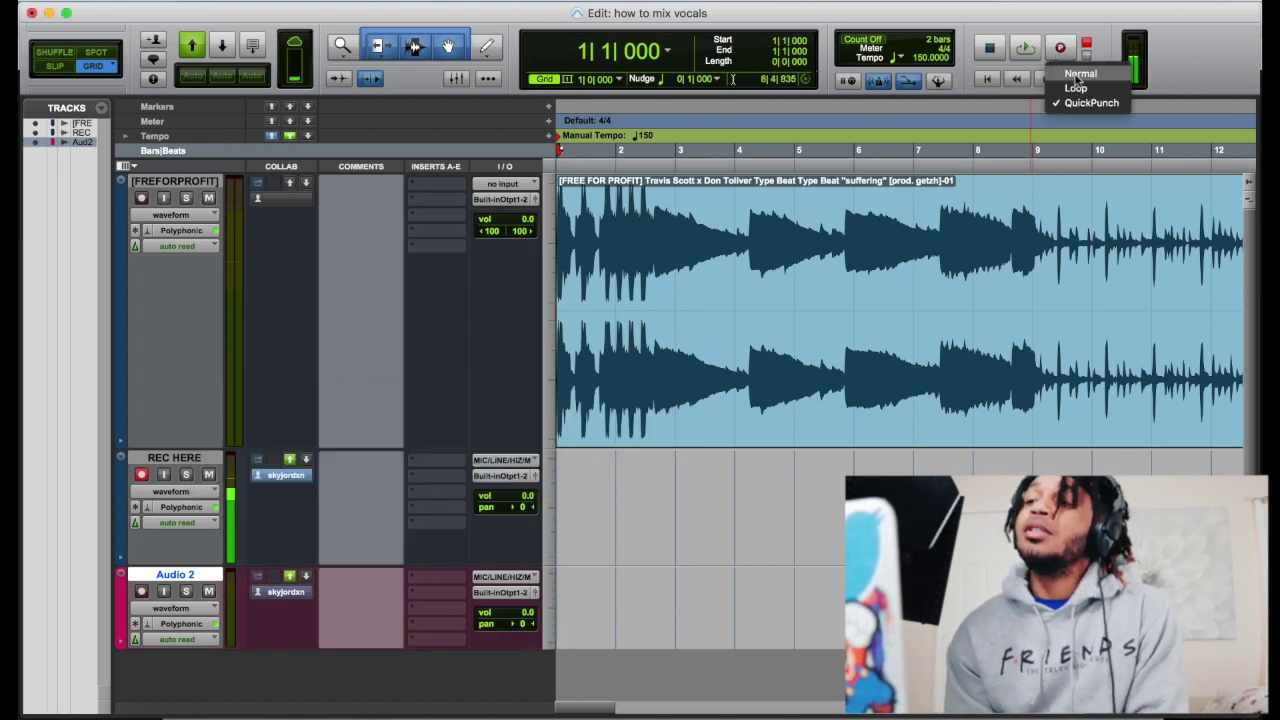
pyautogui.click(1077, 76)
pyautogui.rightClick(1022, 50)
pyautogui.click(1073, 28)
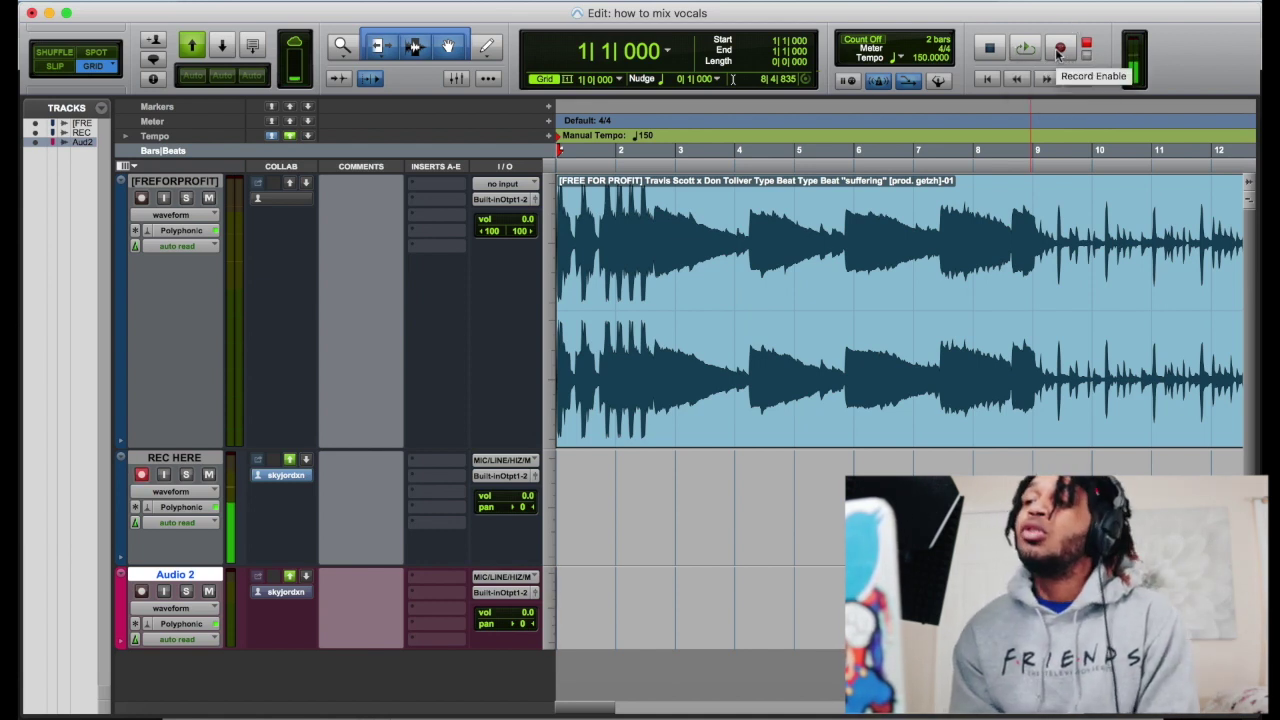
pyautogui.rightClick(1059, 52)
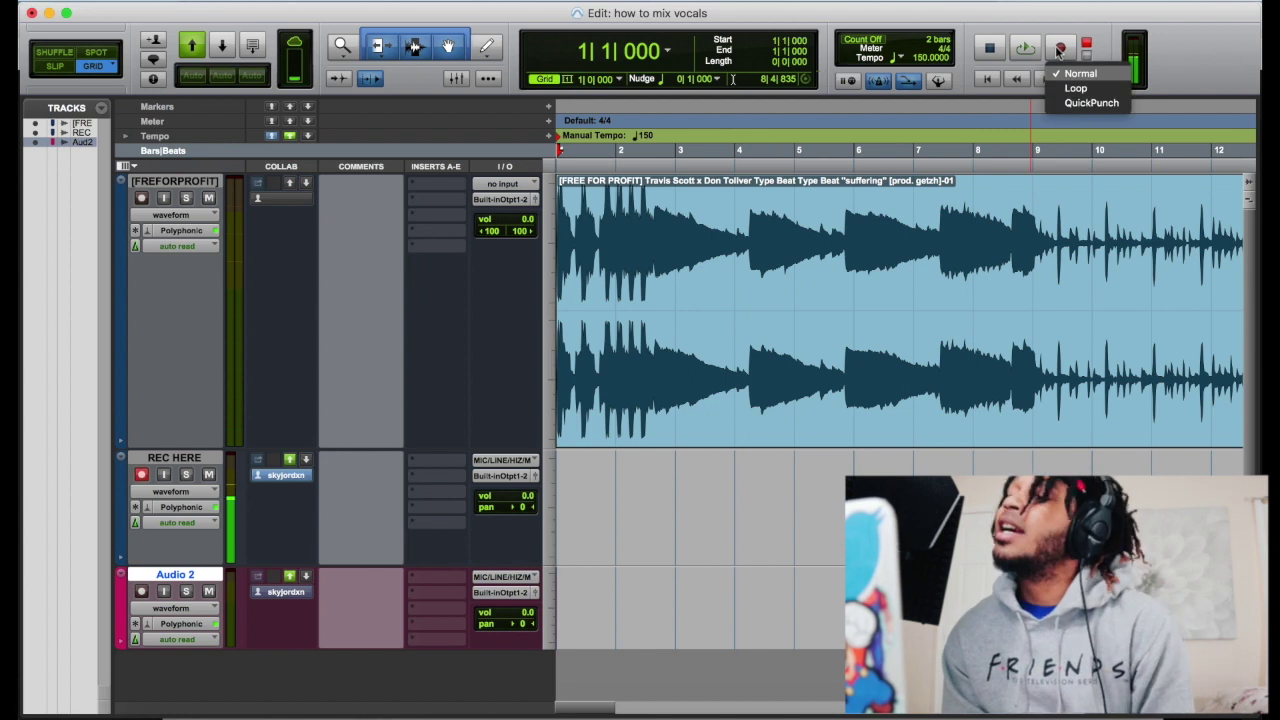
pyautogui.click(1068, 102)
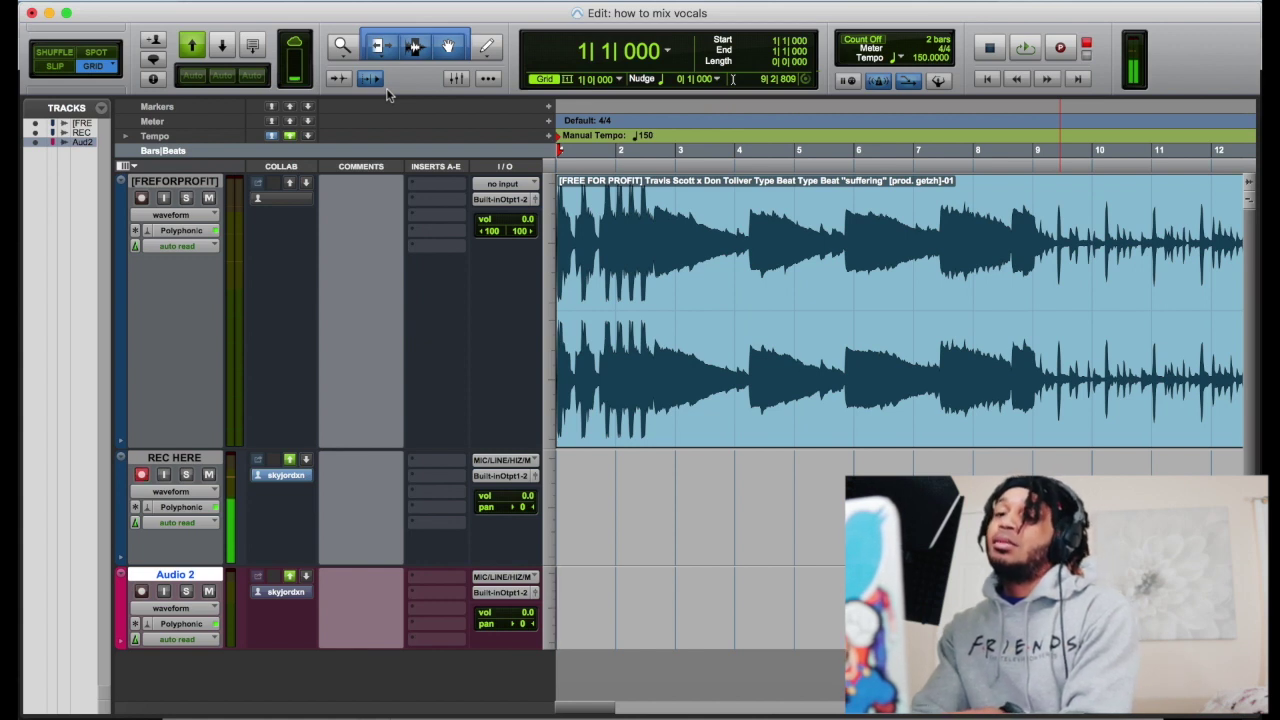
# Step: Punch-record several vocal takes onto REC HERE over the beat using Cmd+Space
pyautogui.press('super+space')
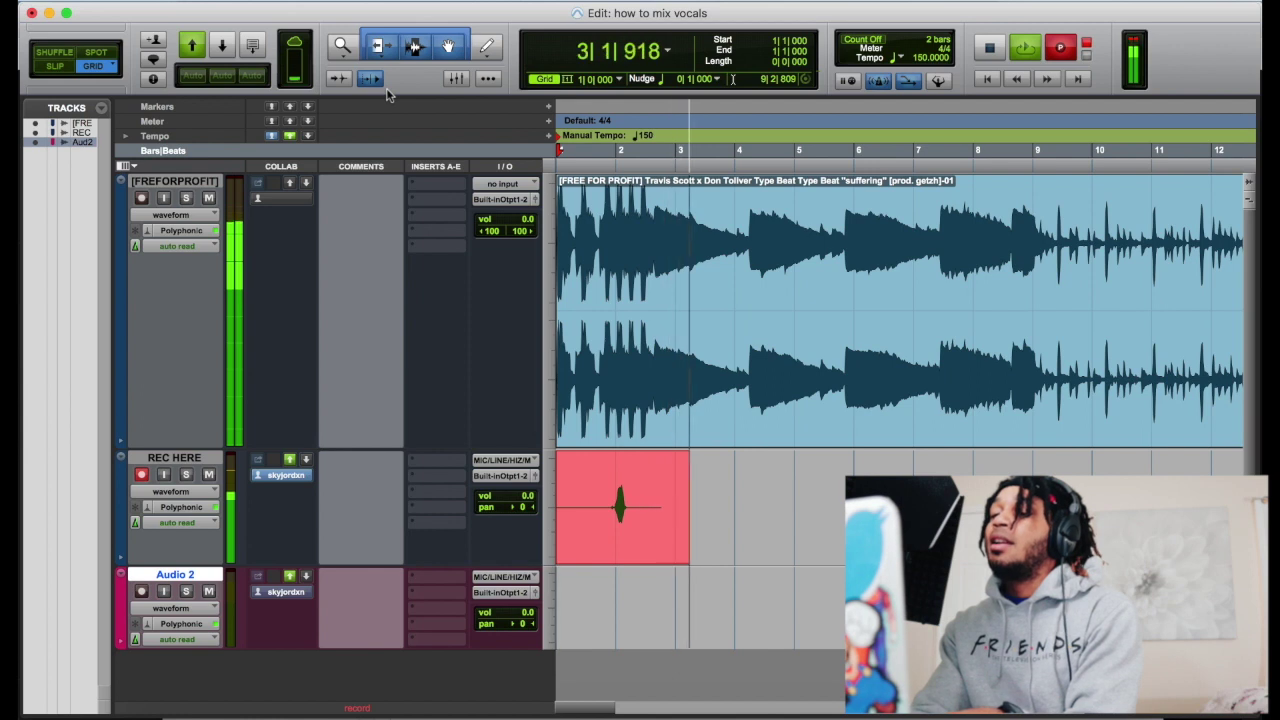
pyautogui.press('super+space')
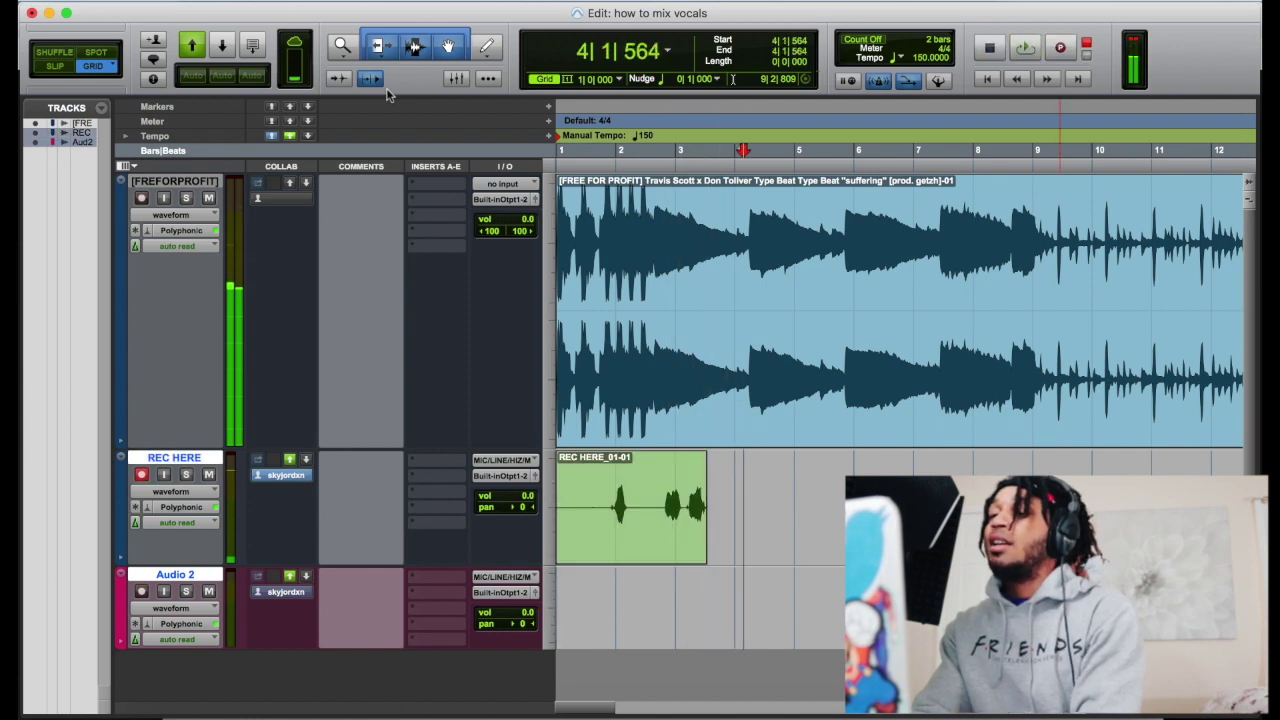
pyautogui.press('super+space')
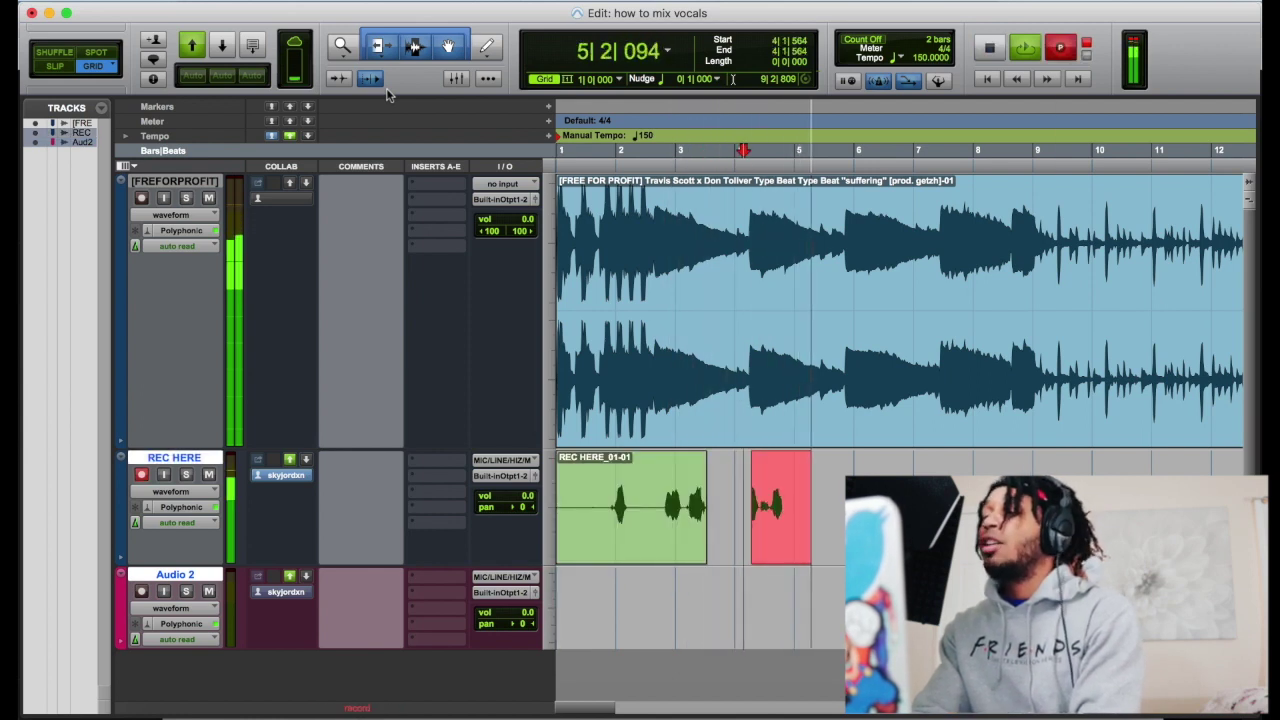
pyautogui.press('super+space')
pyautogui.press('super+space')
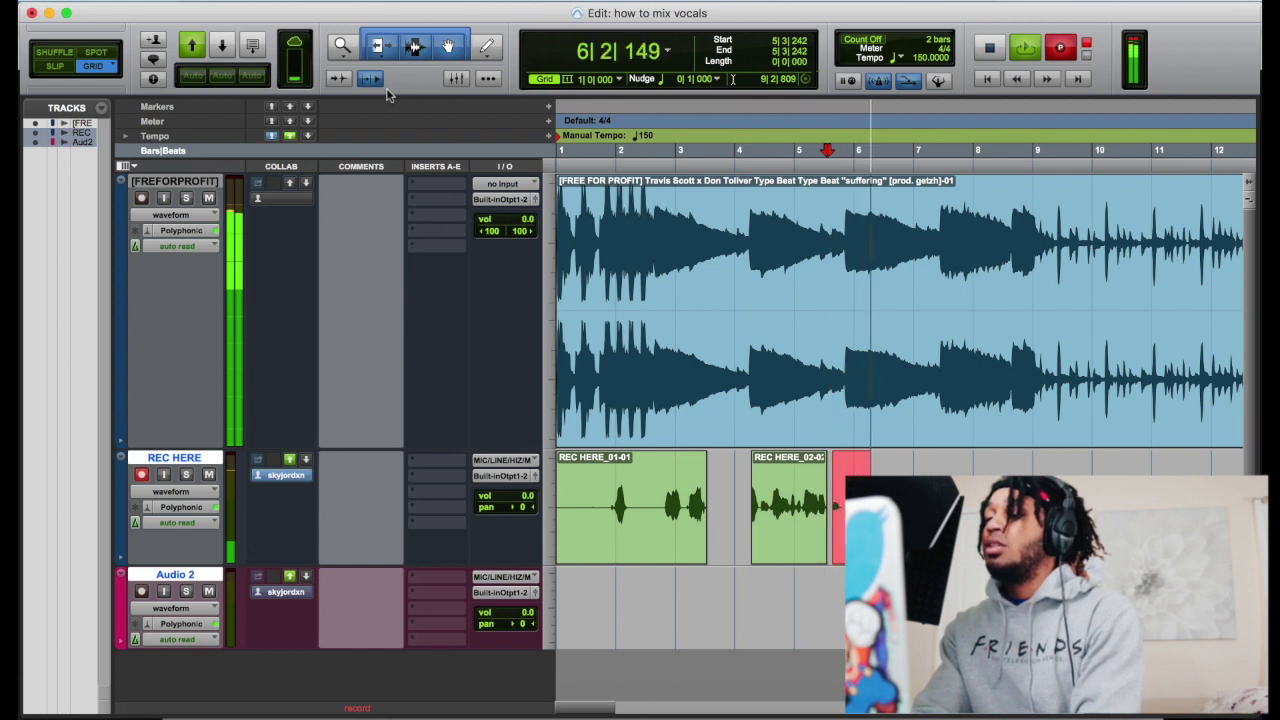
pyautogui.press('super+space')
pyautogui.press('super+space')
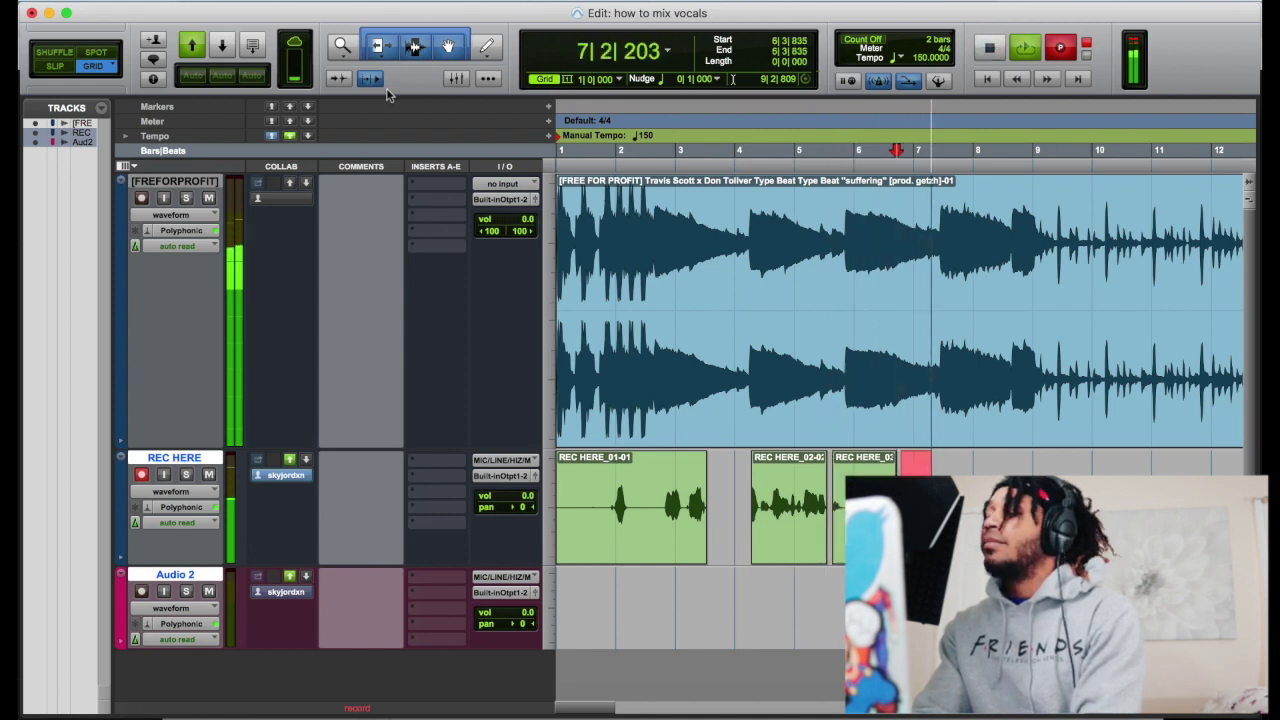
pyautogui.press('super+space')
pyautogui.press('super+space')
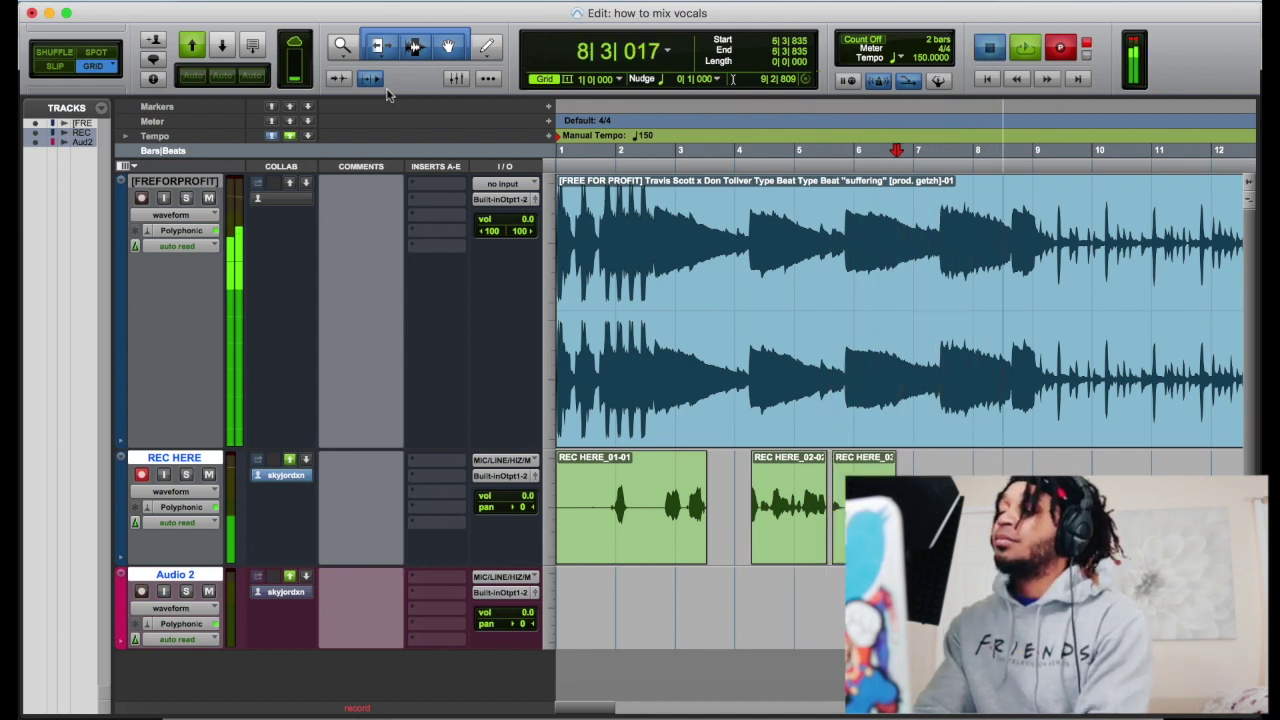
# Step: Stop the transport and delete all recorded takes from REC HERE
pyautogui.press('space')
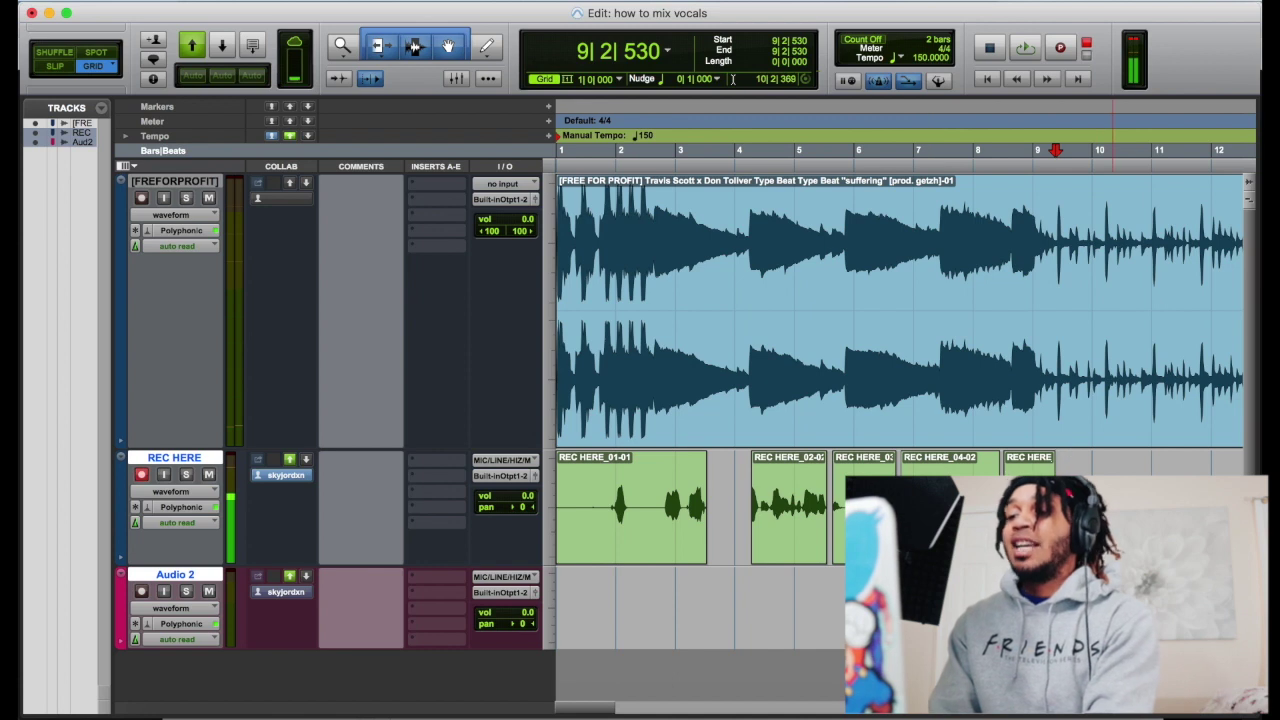
pyautogui.click(174, 457)
pyautogui.press('Delete')
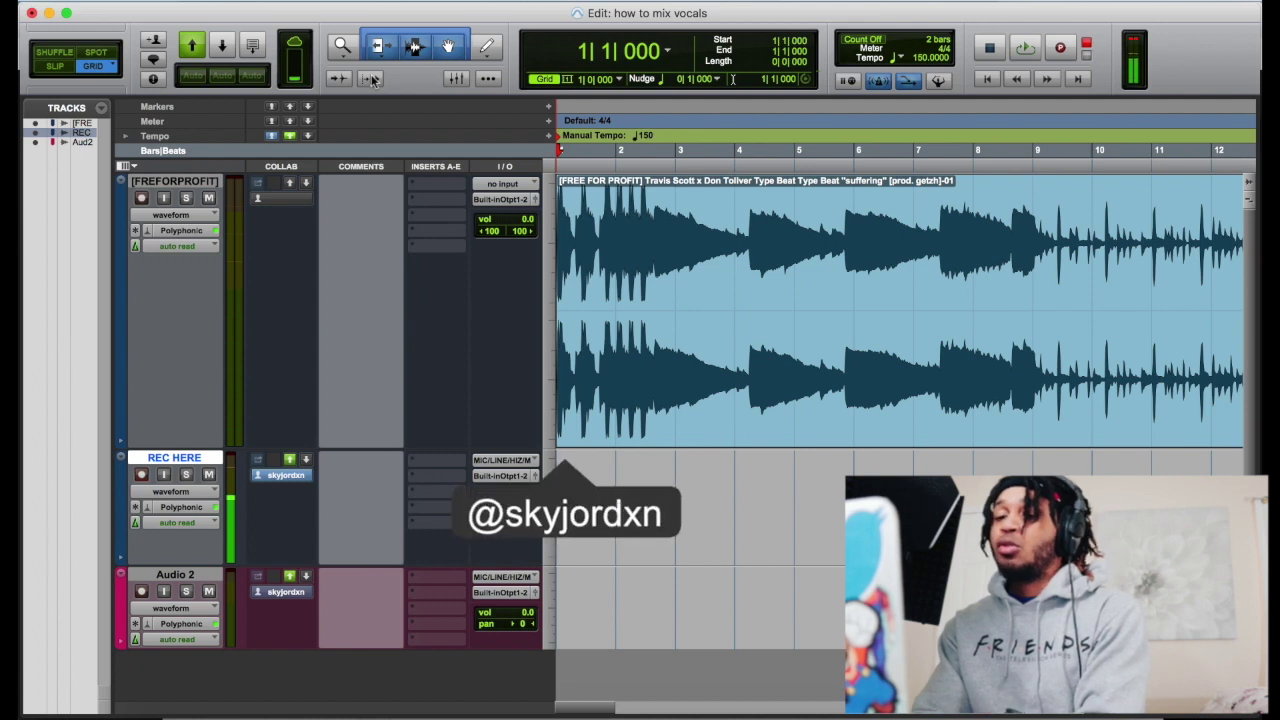
# Step: Record a vocal take and move REC HERE_07-02 down onto Audio 2
pyautogui.press('super+space')
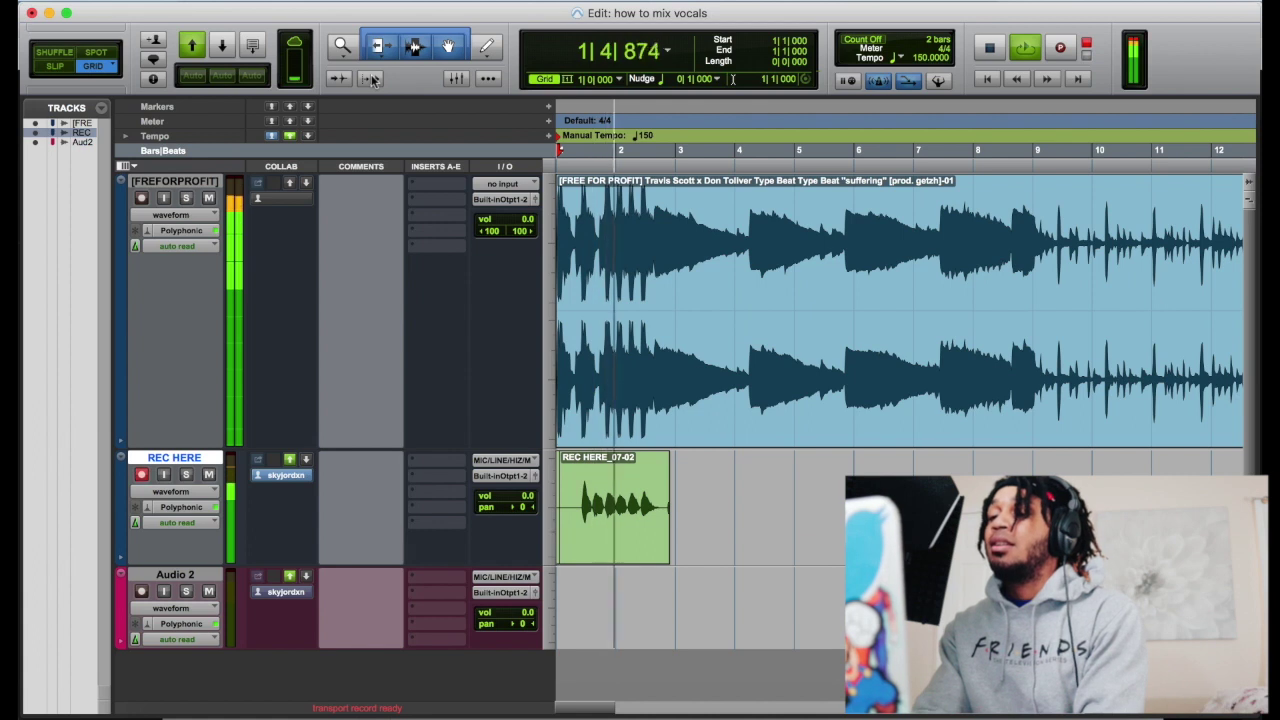
pyautogui.press('space')
pyautogui.moveTo(609, 560); pyautogui.dragTo(610, 635)
# Step: Record take REC HERE_08-01, trim its start to bar 3, and move it onto Audio 2
pyautogui.press('super+space')
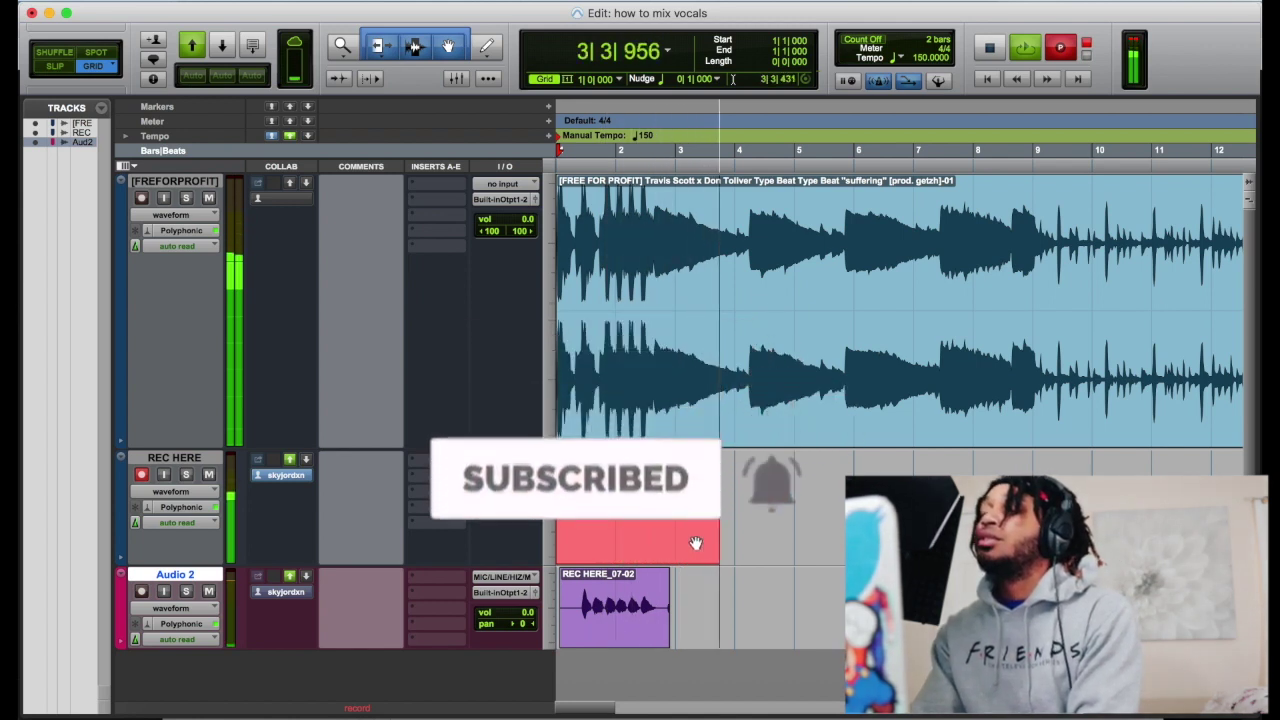
pyautogui.press('space')
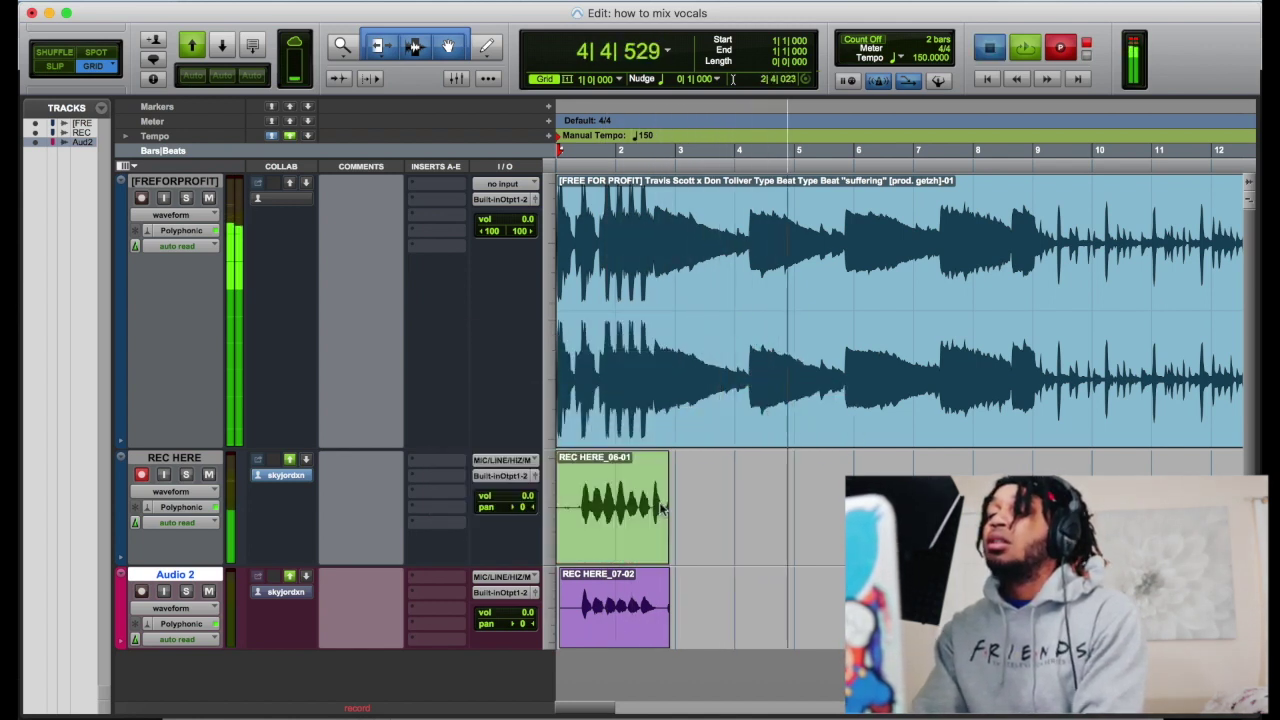
pyautogui.press('space')
pyautogui.press('a')
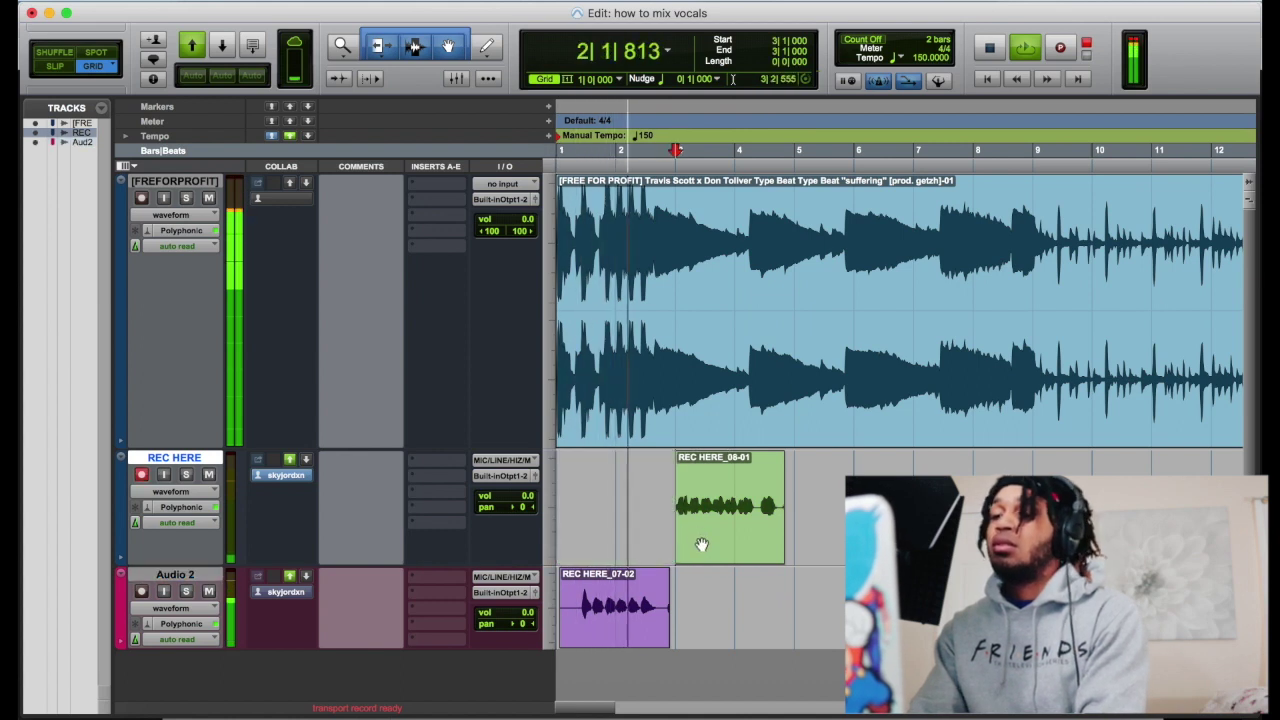
pyautogui.moveTo(700, 543); pyautogui.dragTo(709, 586)
pyautogui.click(651, 516)
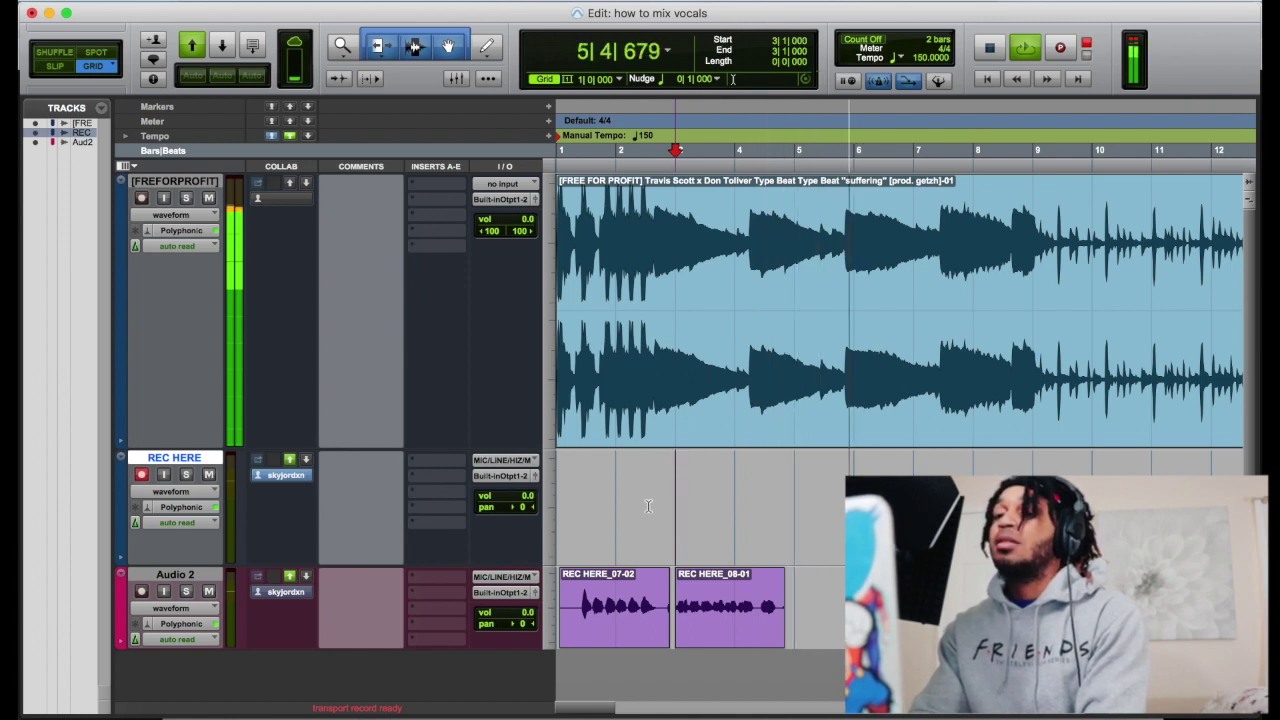
# Step: Play from the session start and record vocal take REC HERE_09-02 on REC HERE
pyautogui.press('space')
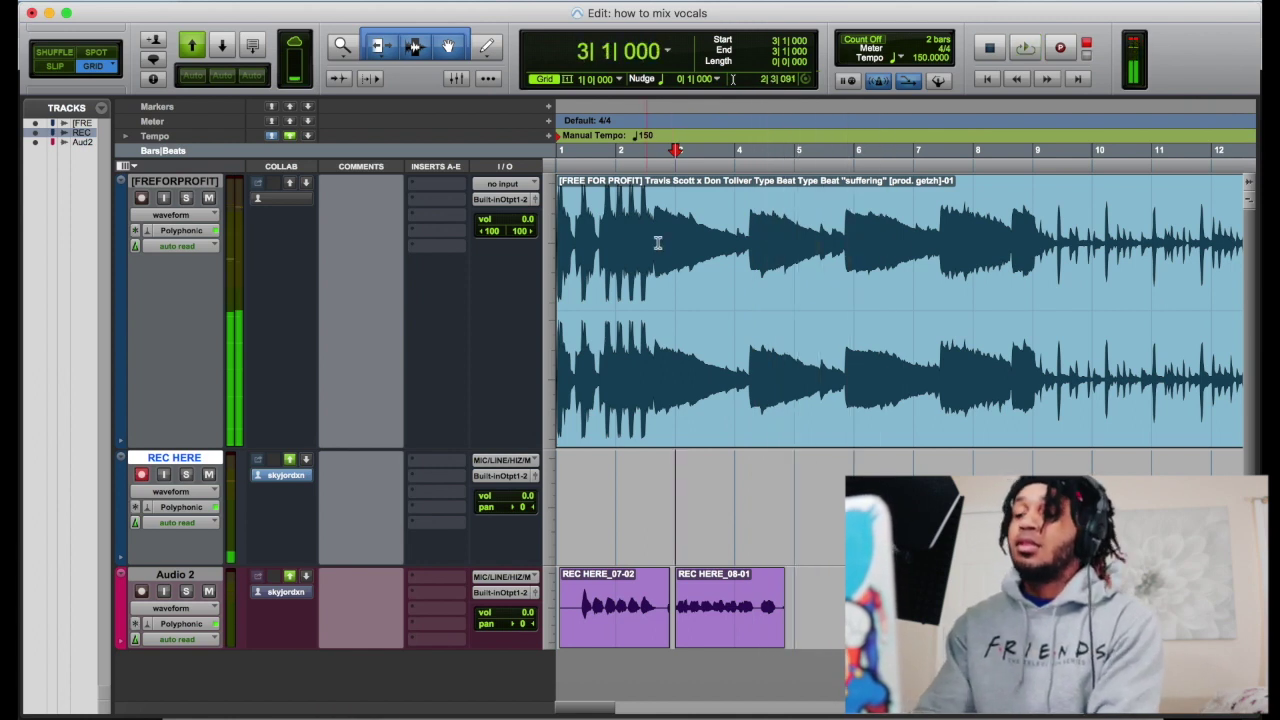
pyautogui.press('Return')
pyautogui.press('space')
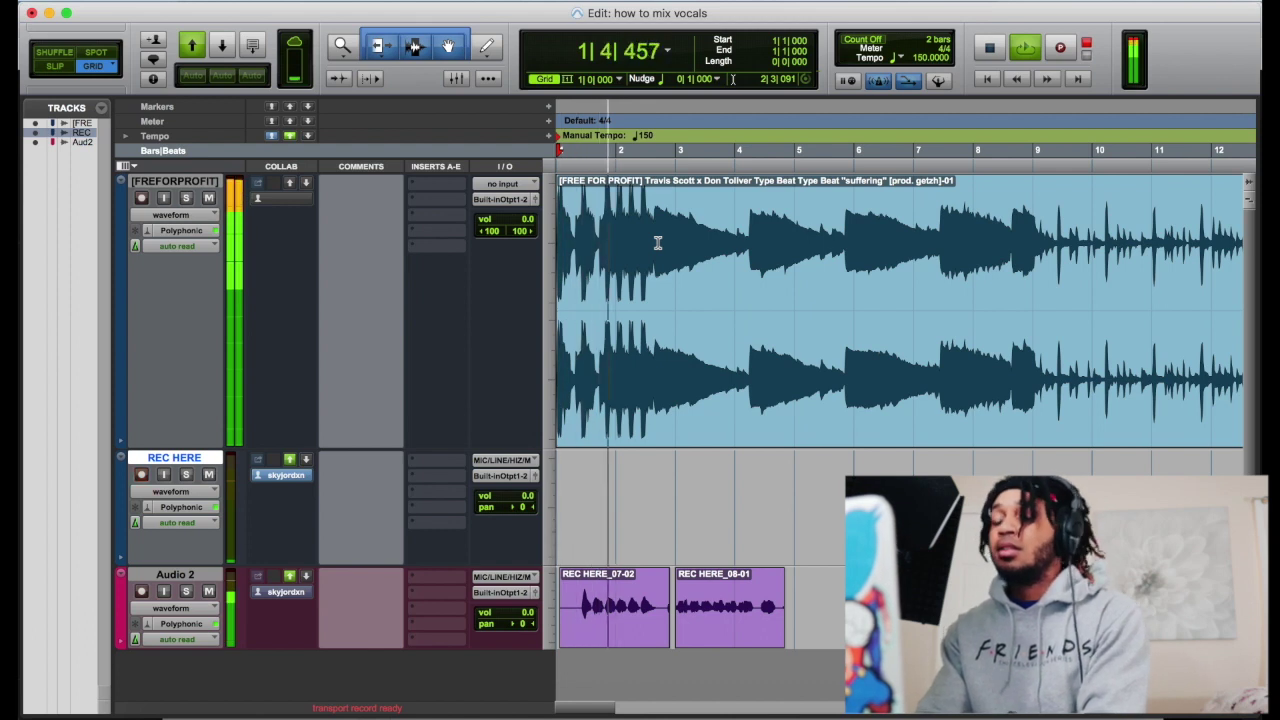
pyautogui.press('super+space')
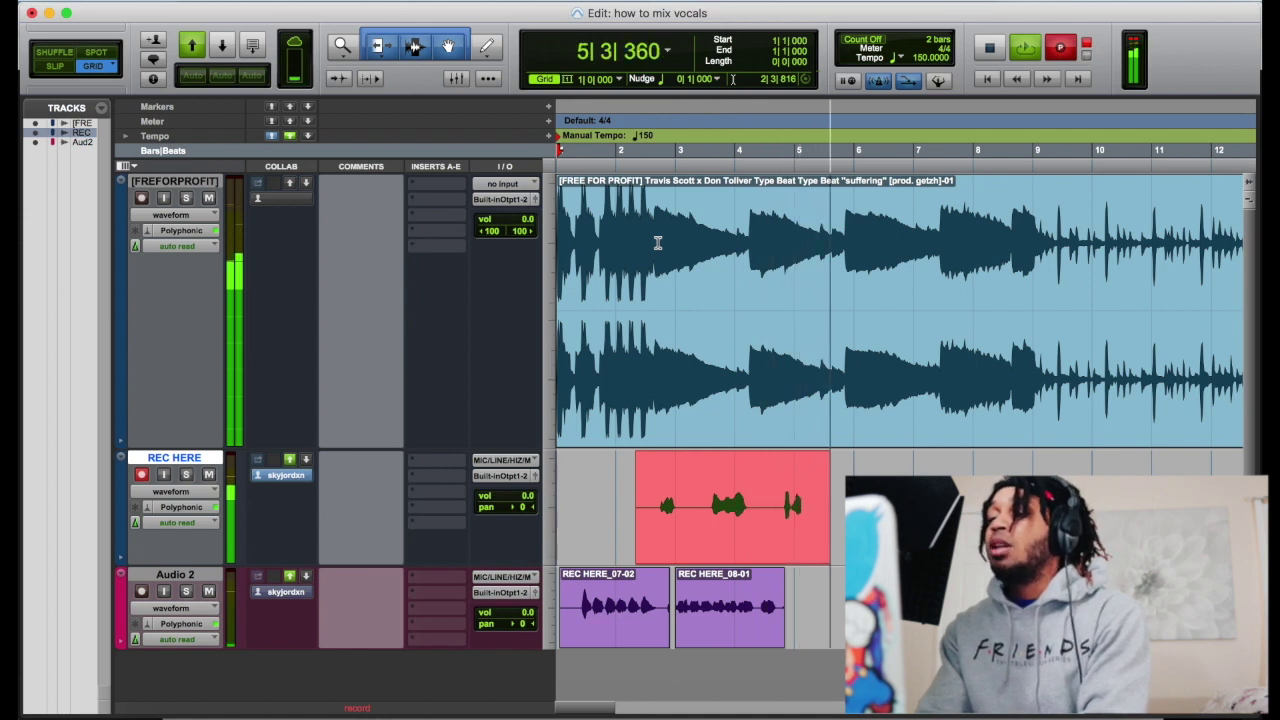
pyautogui.press('space')
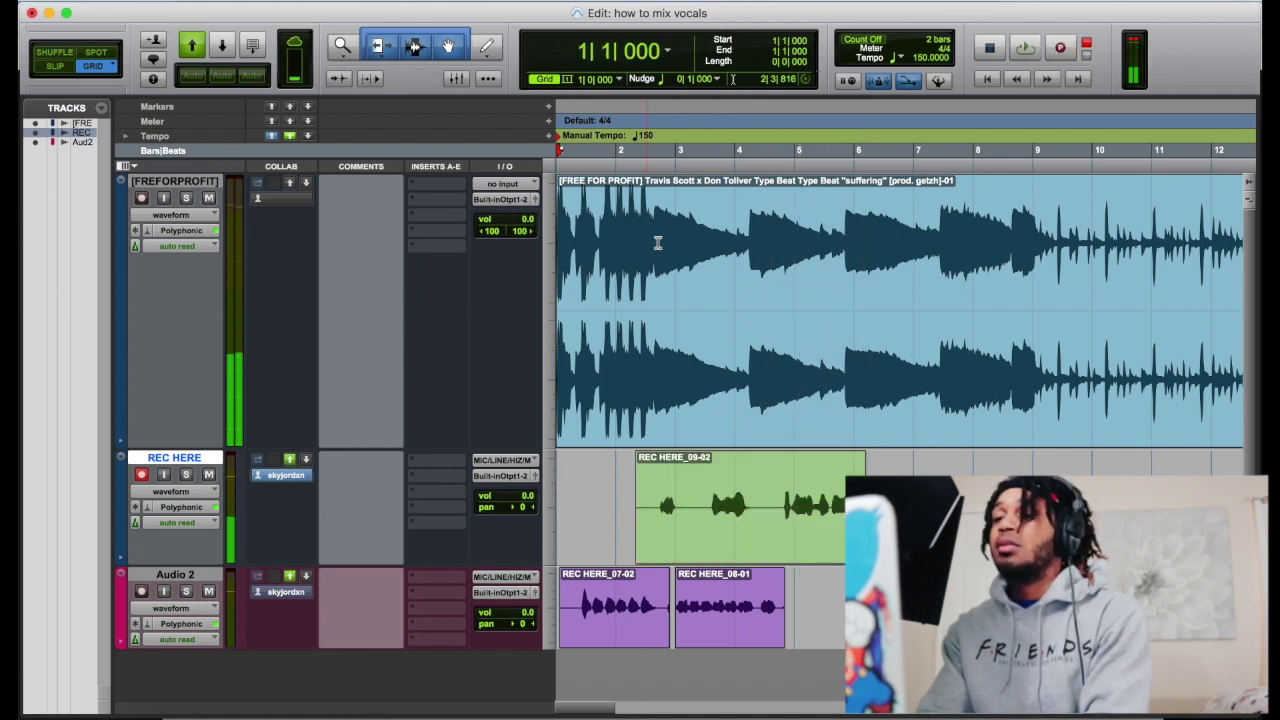
pyautogui.press('space')
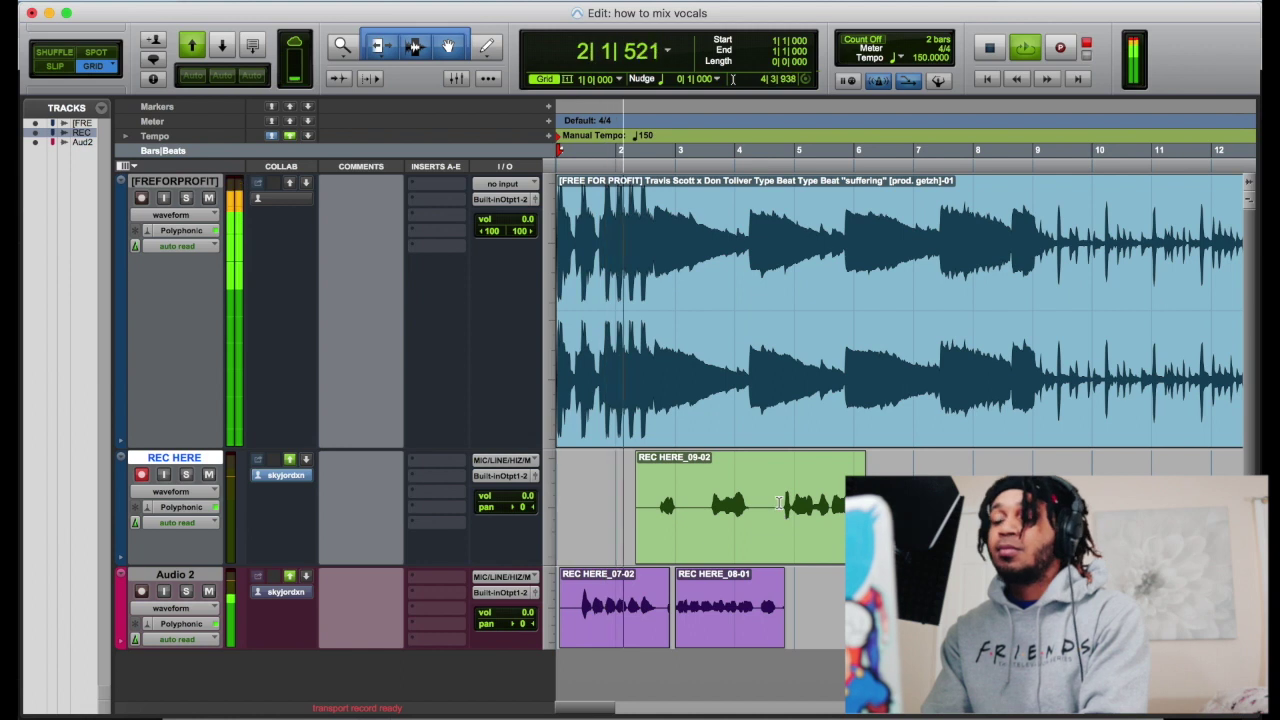
# Step: Move take REC HERE_09-02 onto Audio 2 at bar 5
pyautogui.moveTo(638, 520); pyautogui.dragTo(815, 610)
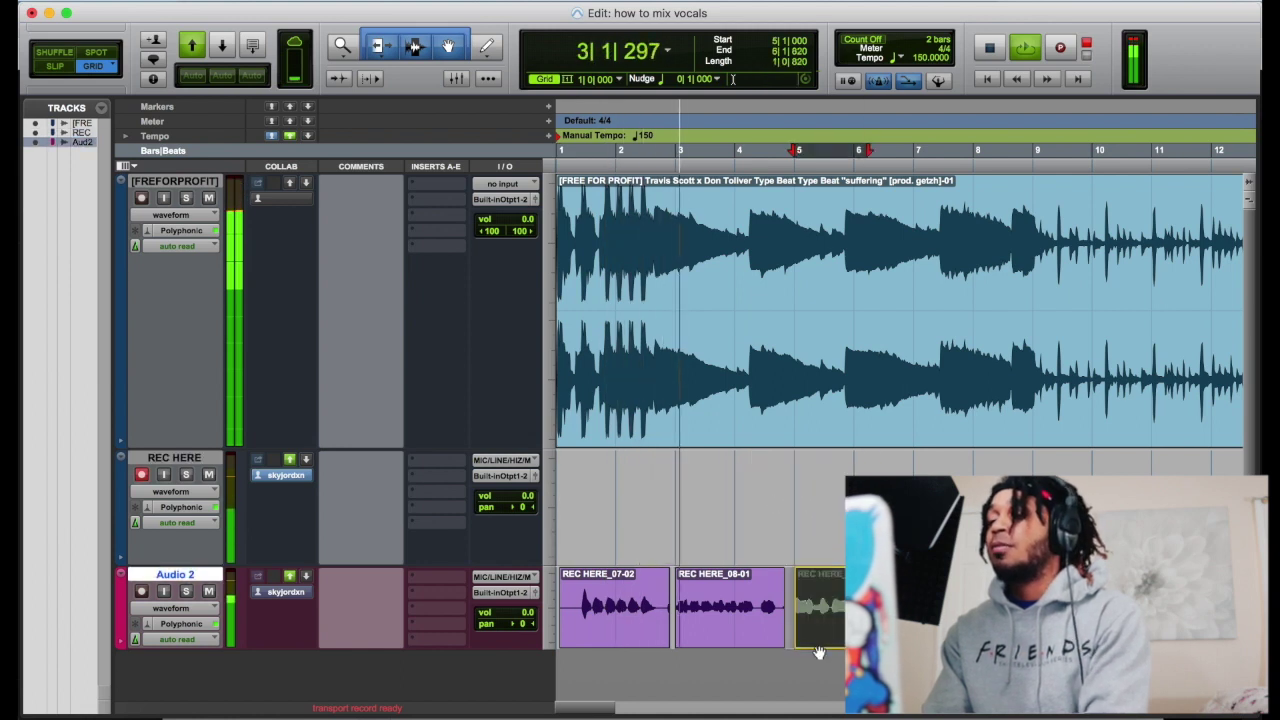
pyautogui.click(650, 514)
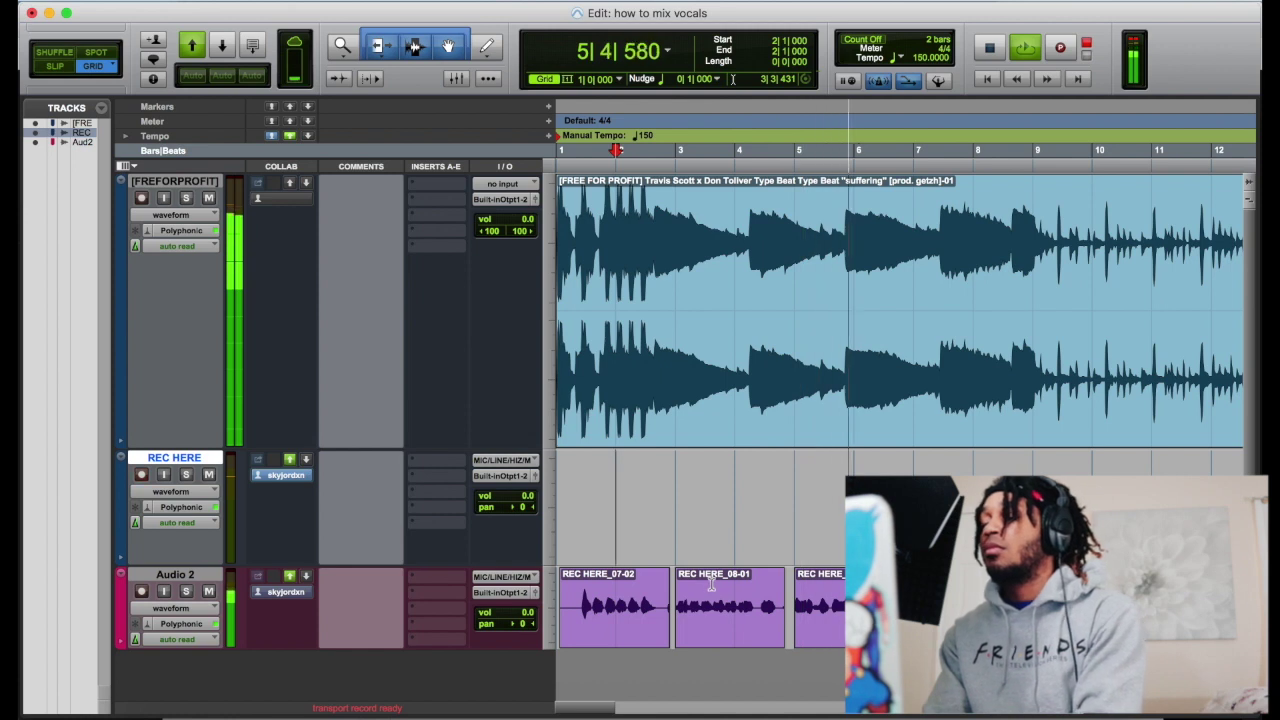
pyautogui.press('space')
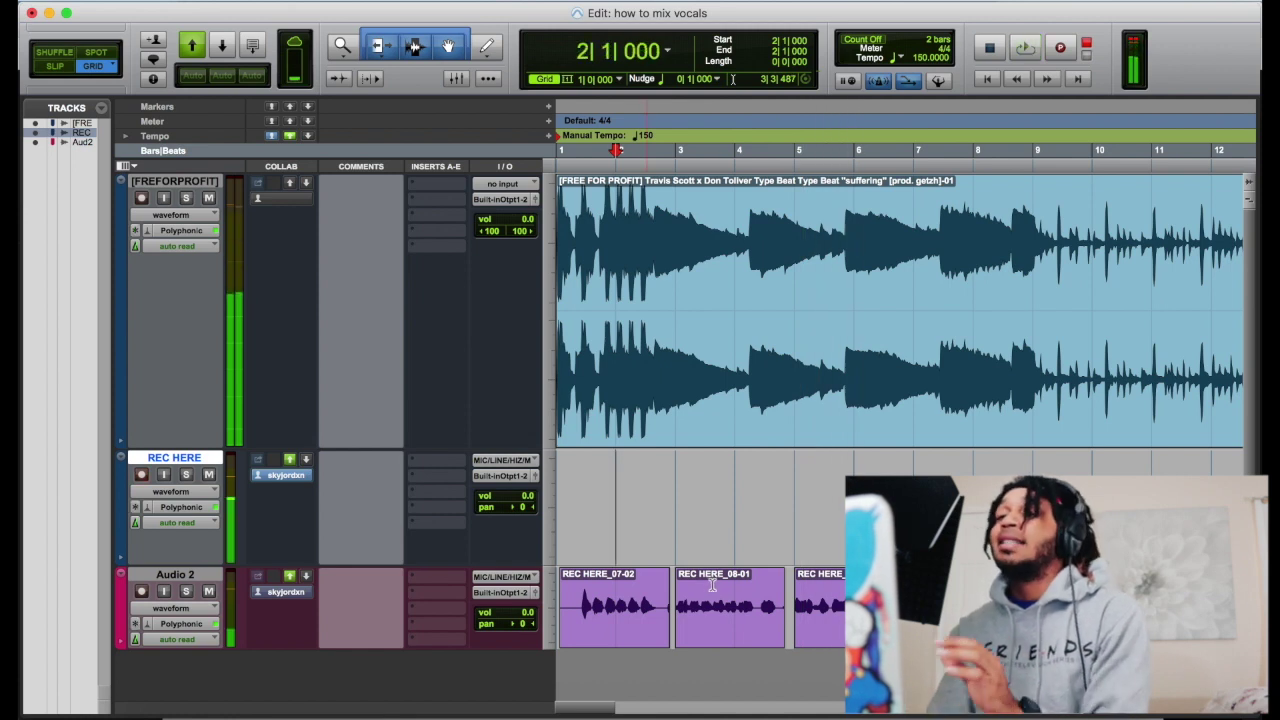
# Step: Place the insertion point near bar 3 on REC HERE and discard a trial recording
pyautogui.click(638, 162)
pyautogui.click(650, 477)
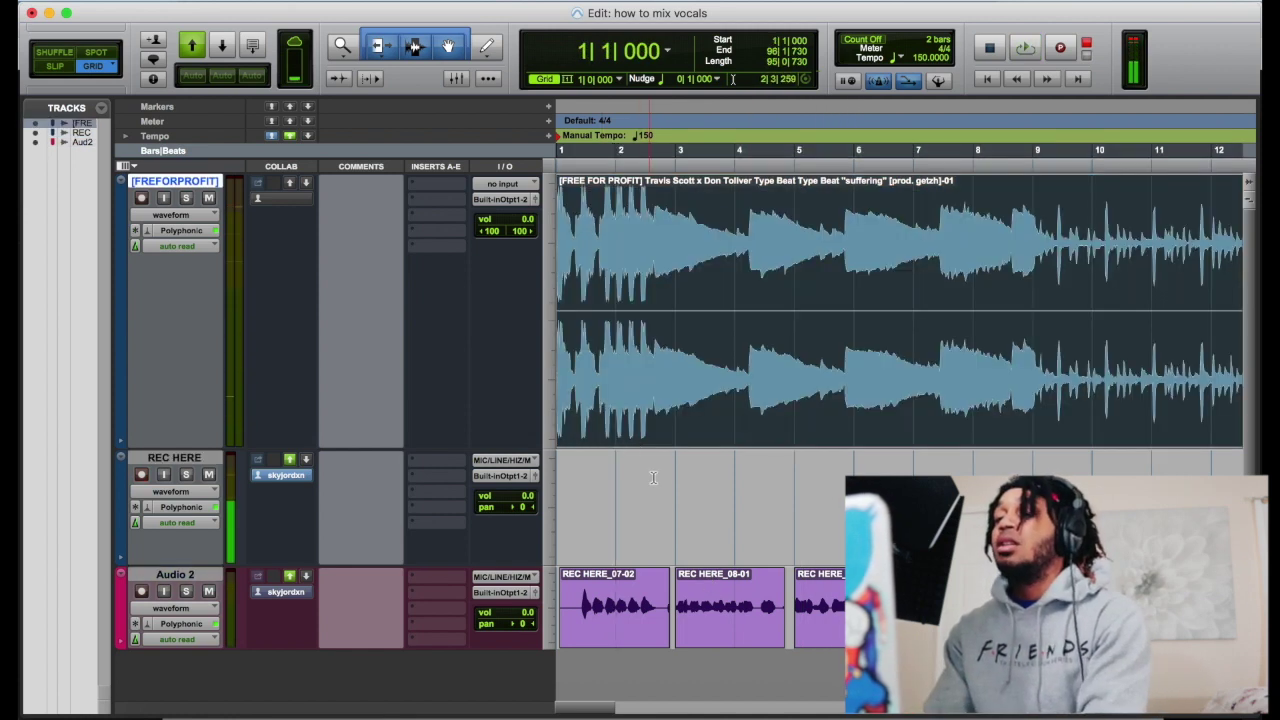
pyautogui.click(707, 480)
pyautogui.click(594, 497)
pyautogui.click(692, 502)
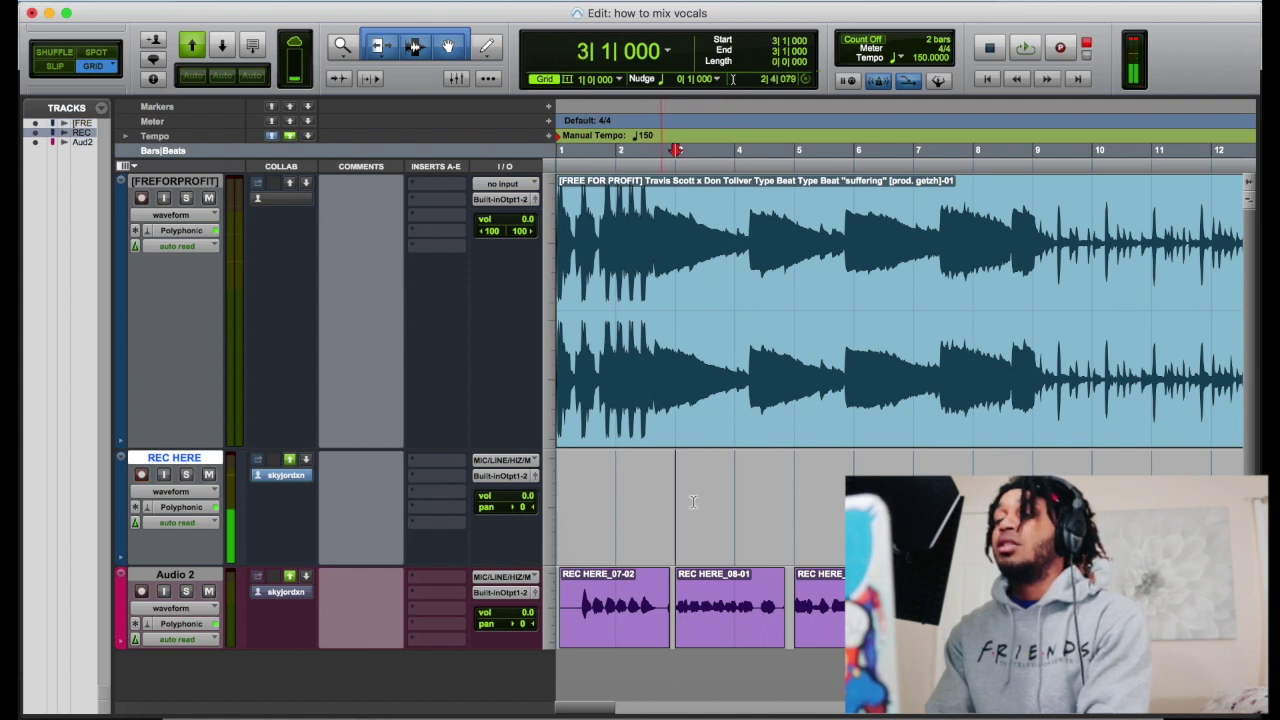
pyautogui.press('super+space')
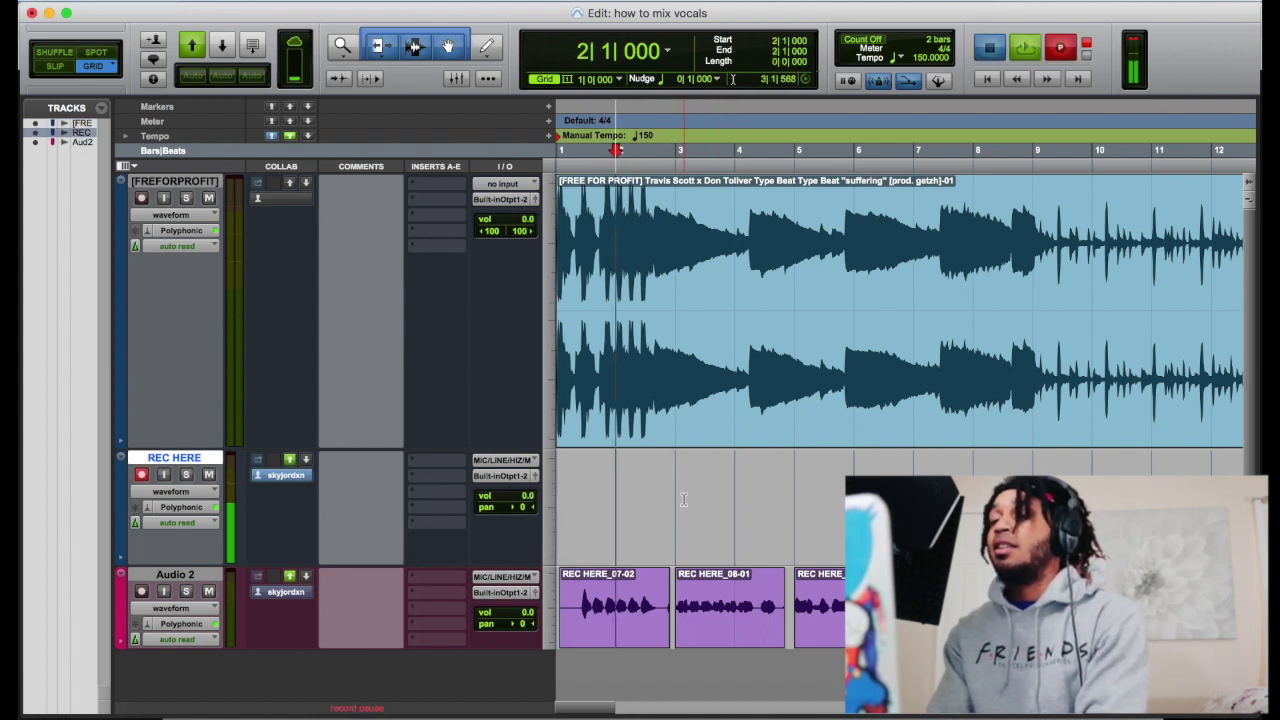
pyautogui.press('super+period')
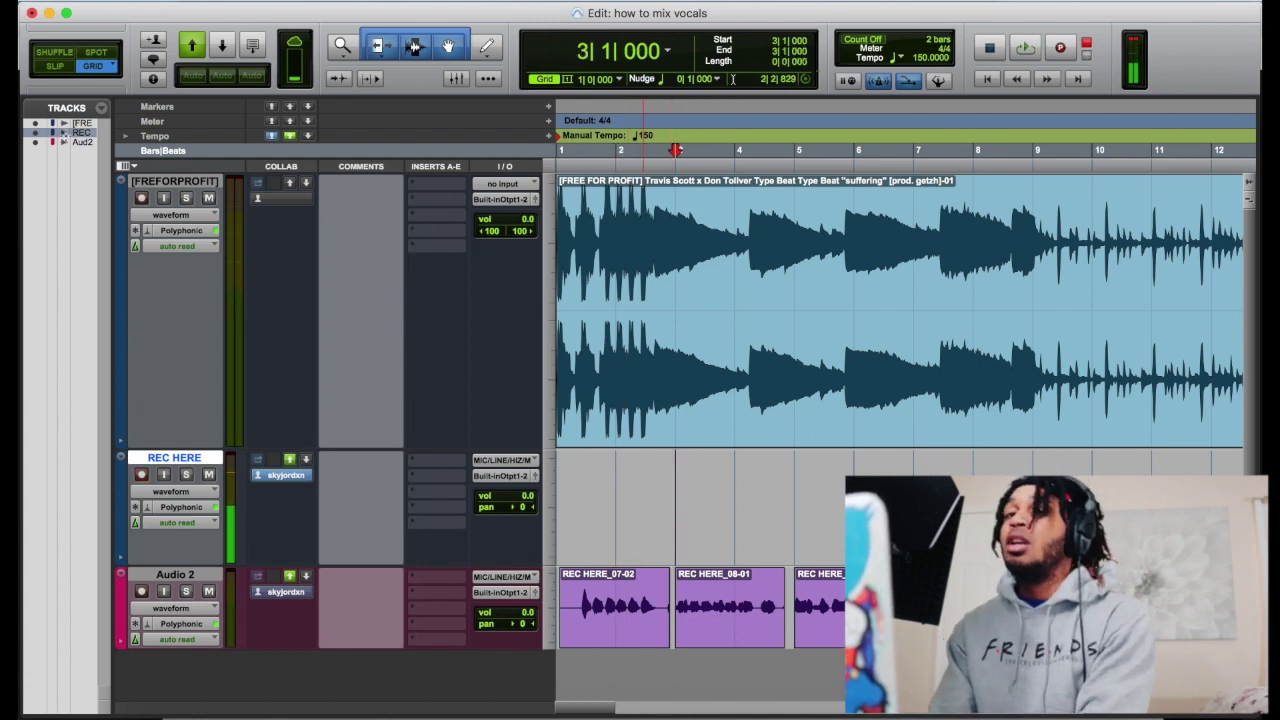
# Step: Switch to Slip edit mode and set the punch-in point at 3|3|821 on REC HERE
pyautogui.click(50, 70)
pyautogui.press('space')
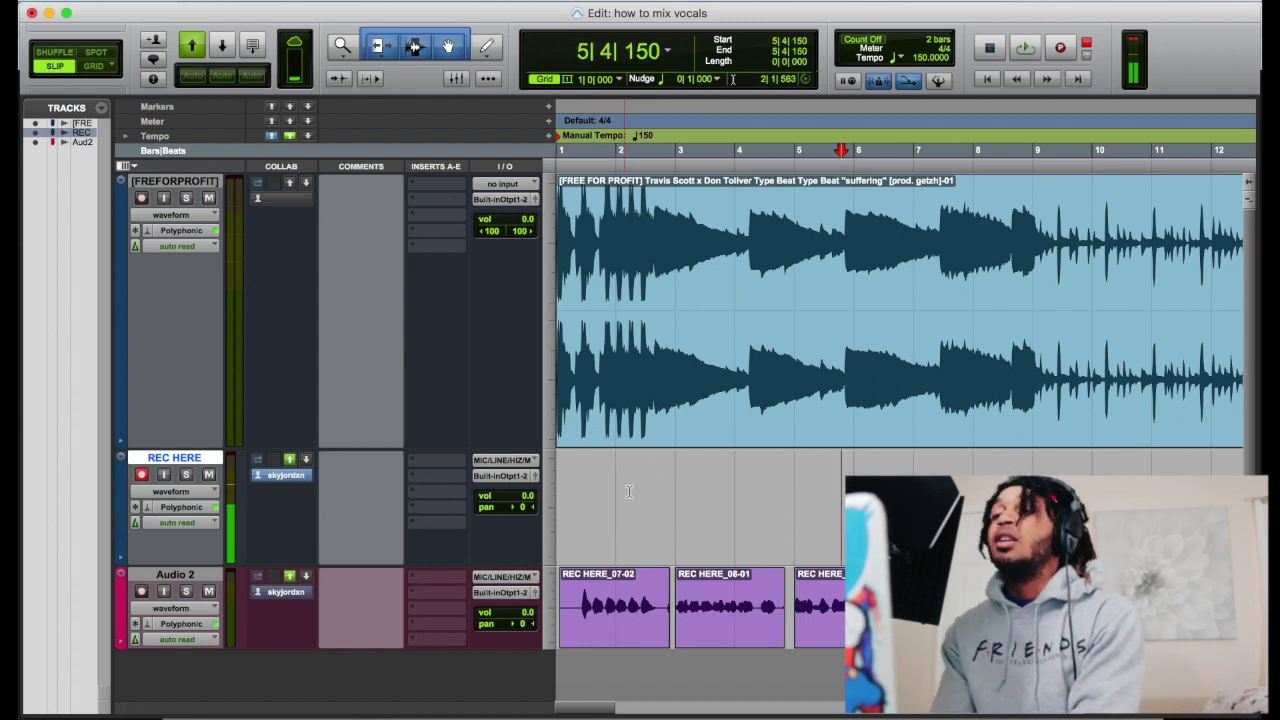
pyautogui.click(643, 491)
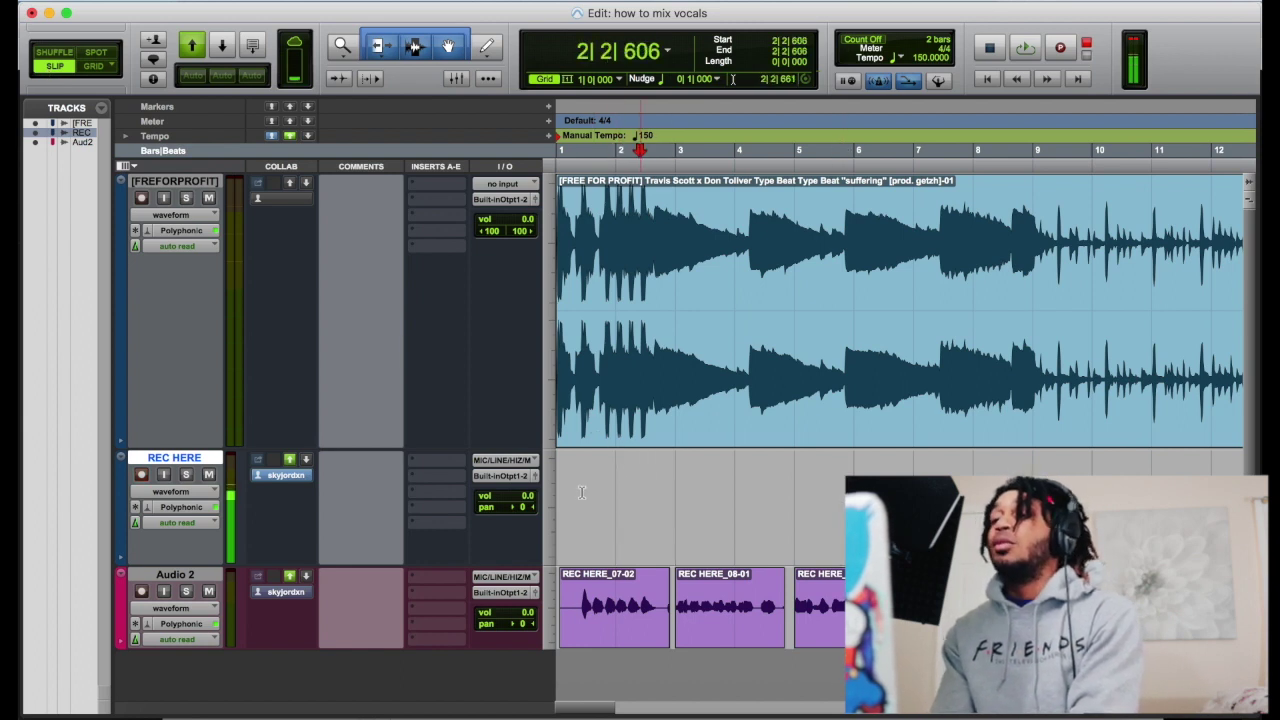
pyautogui.click(716, 493)
# Step: Record repeated short passes from 3|3|821, keeping the final take on REC HERE
pyautogui.press('super+space')
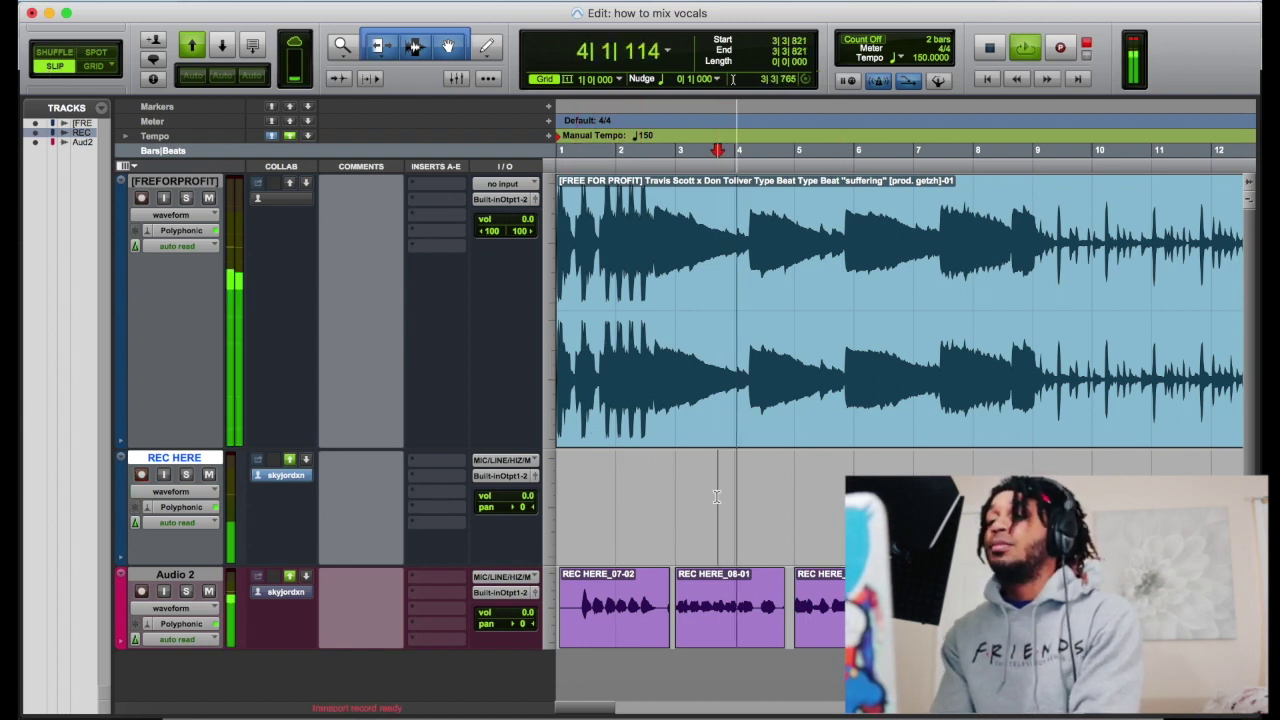
pyautogui.press('space')
pyautogui.press('super+space')
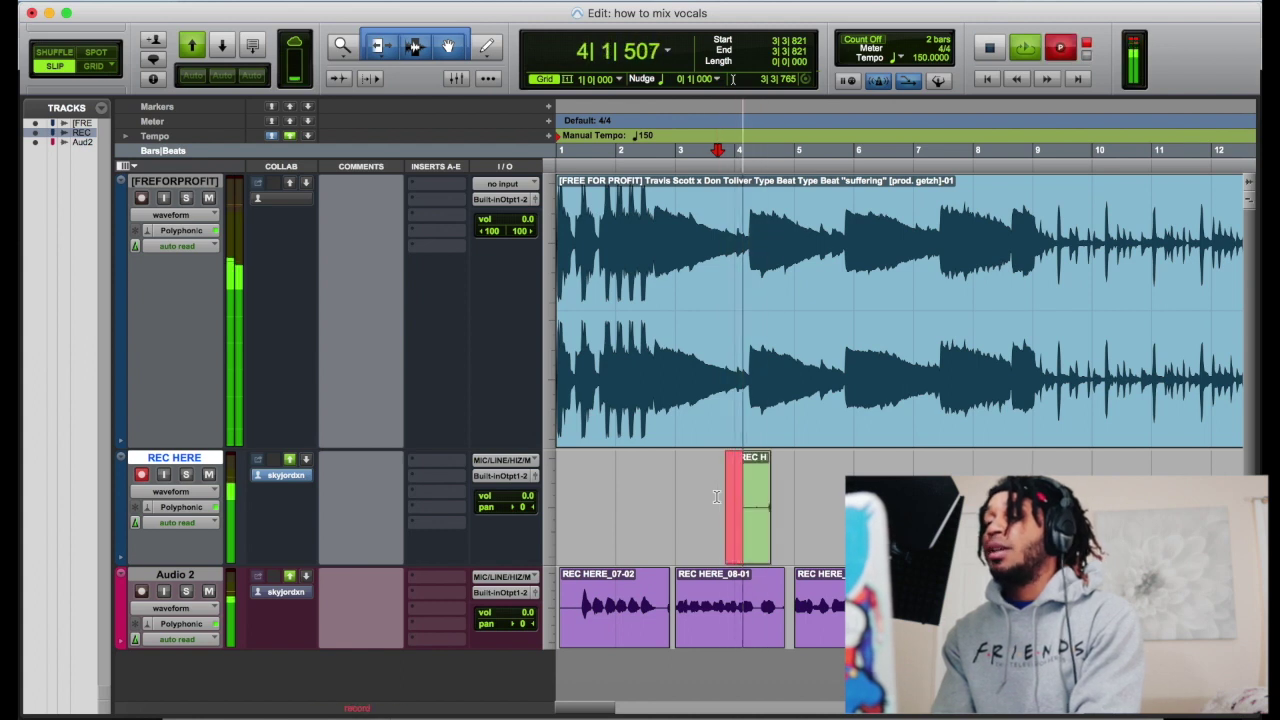
pyautogui.press('space')
pyautogui.press('super+space')
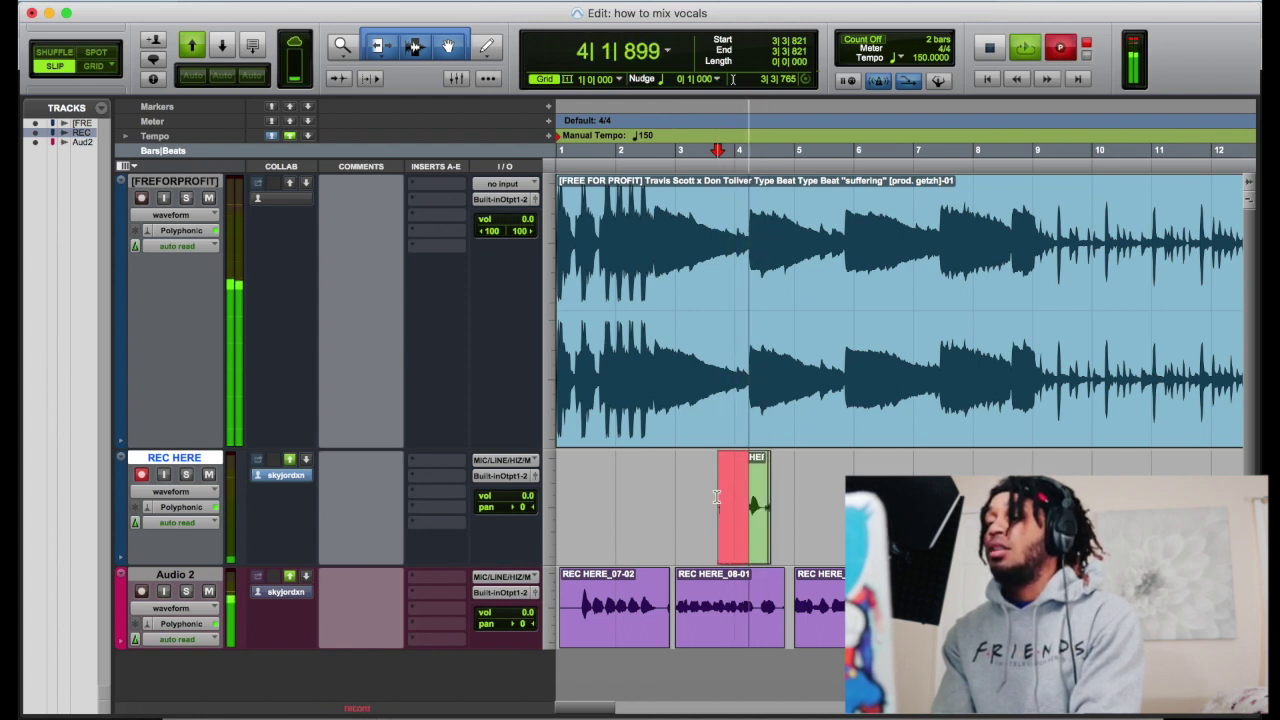
pyautogui.press('space')
pyautogui.press('super+space')
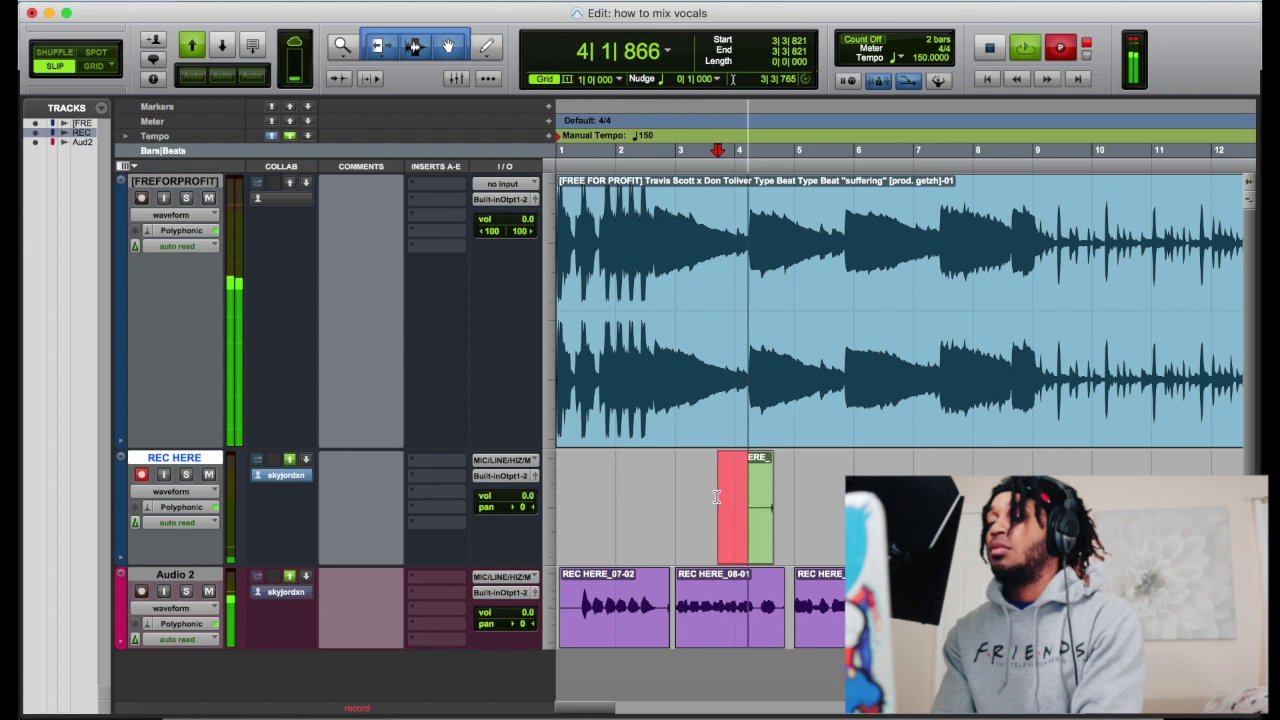
pyautogui.press('space')
pyautogui.press('super+space')
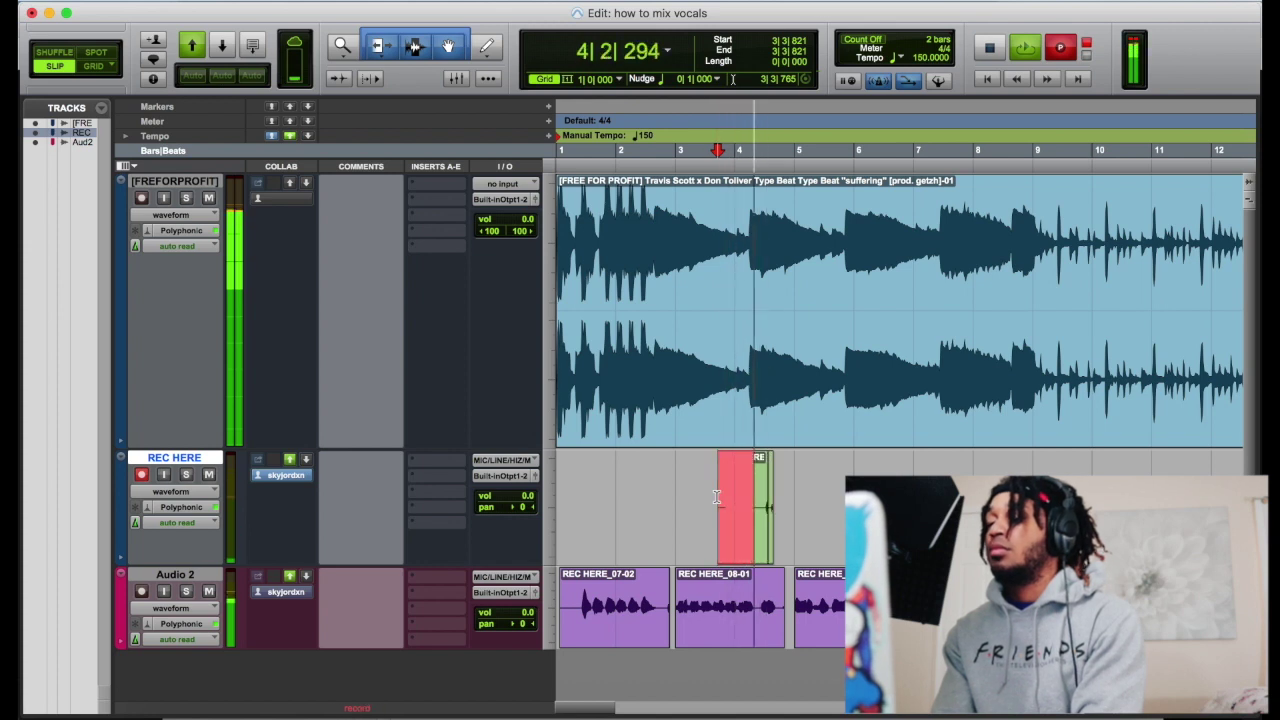
pyautogui.press('space')
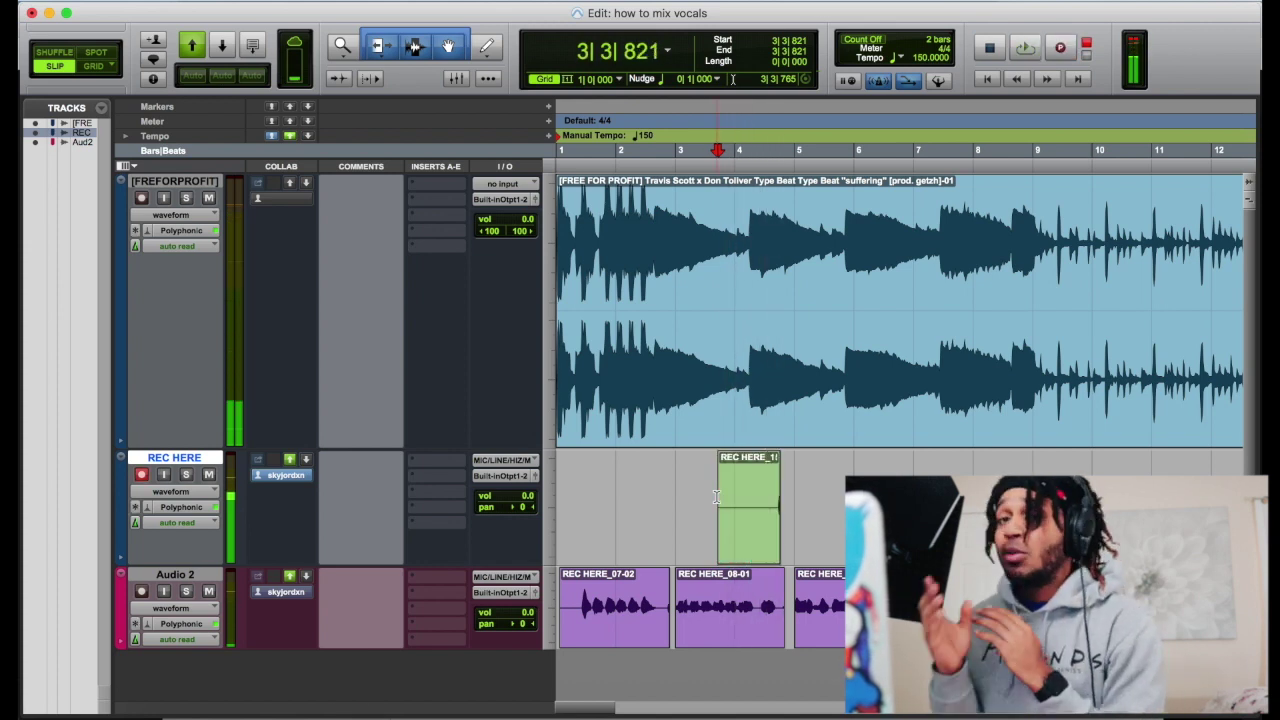